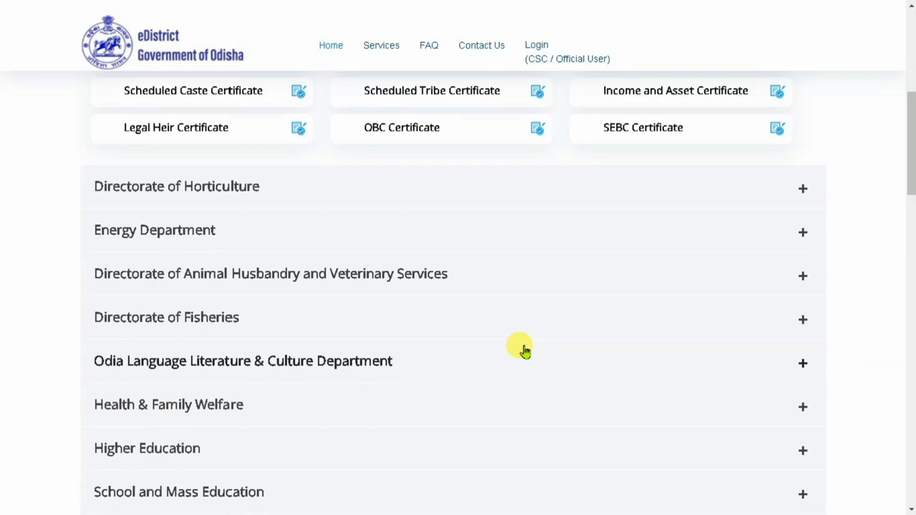
- Scroll through the home page's department-wise e-Certificates, then leave fullscreen mode
scroll(525, 349, down, 1)
scroll(525, 350, up, 3)
scroll(525, 349, down, 8)
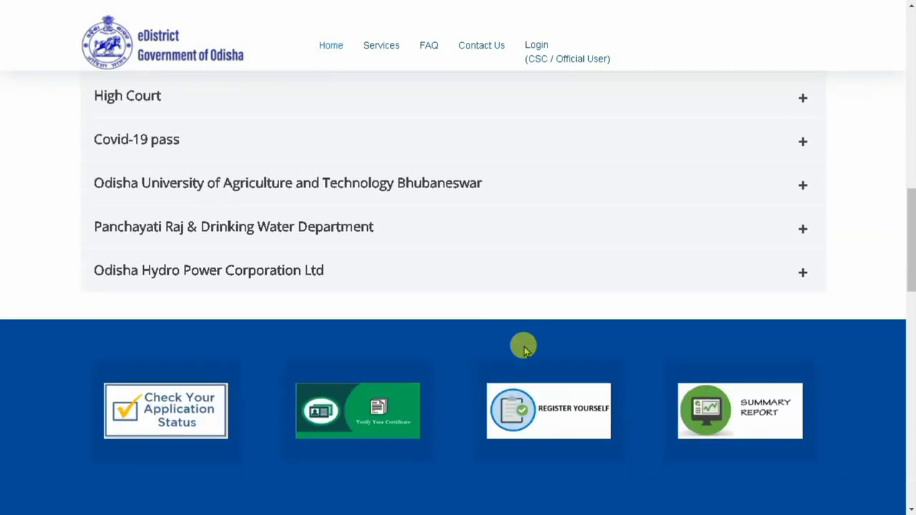
scroll(524, 349, up, 10)
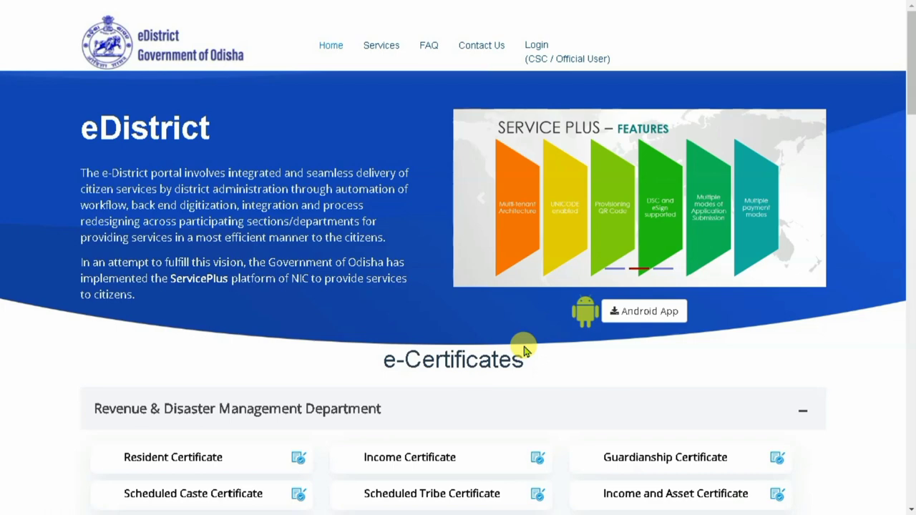
scroll(524, 349, down, 9)
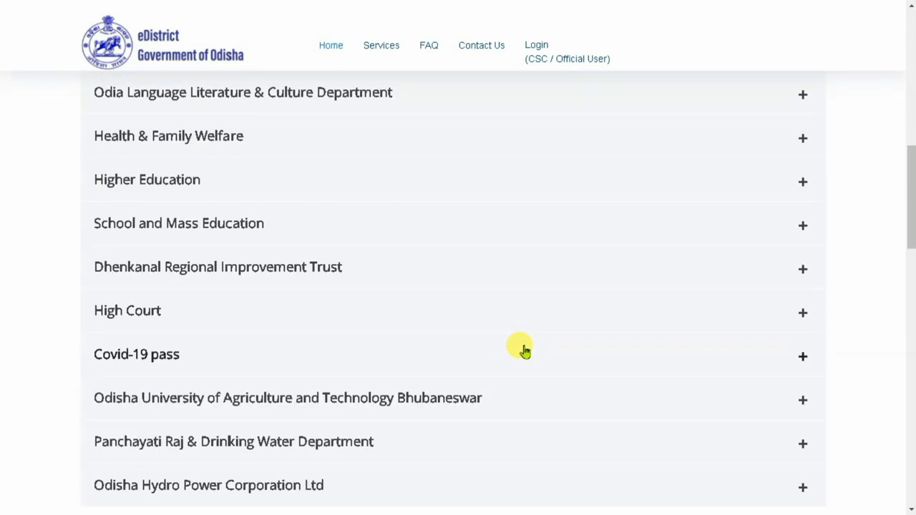
scroll(524, 349, up, 9)
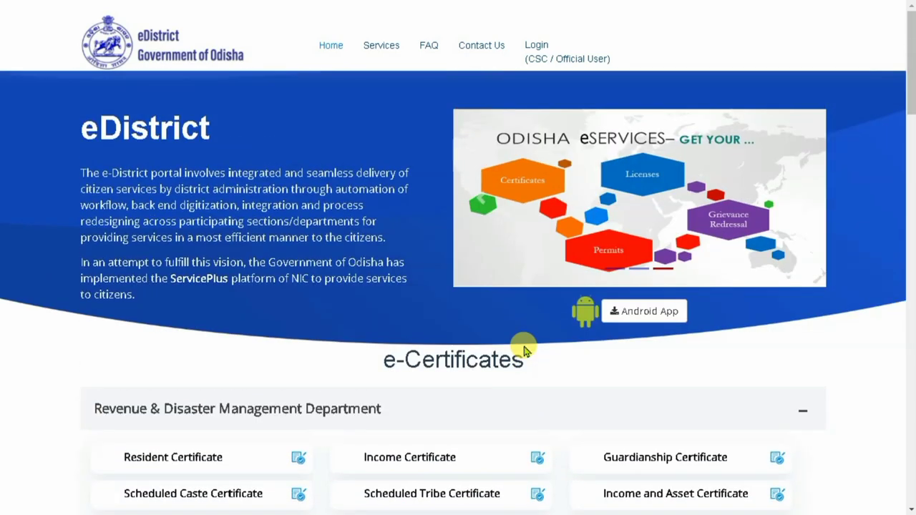
click(458, 43)
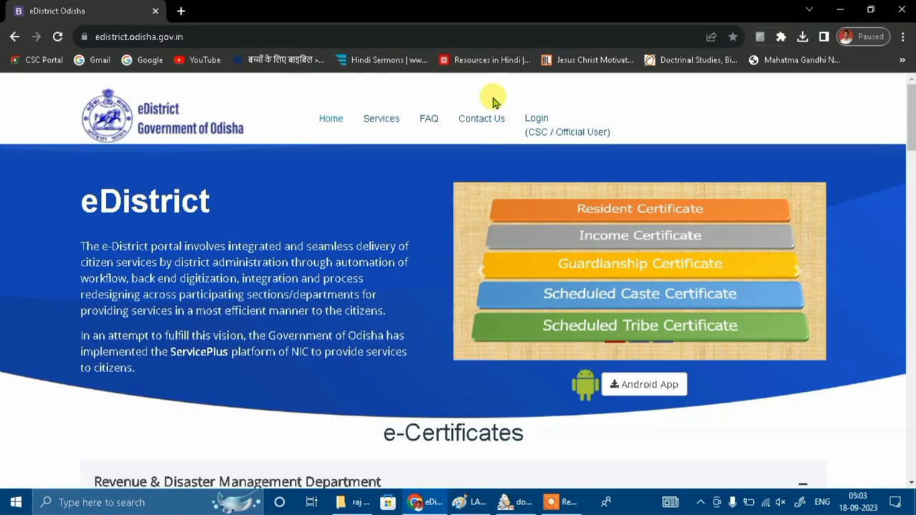
- Open a new browser tab and go to the Google homepage
click(181, 10)
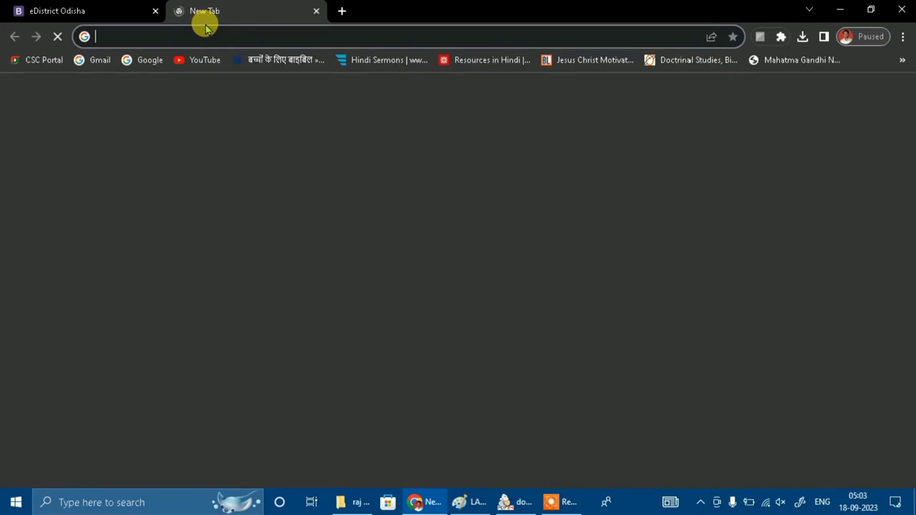
text(GOO)
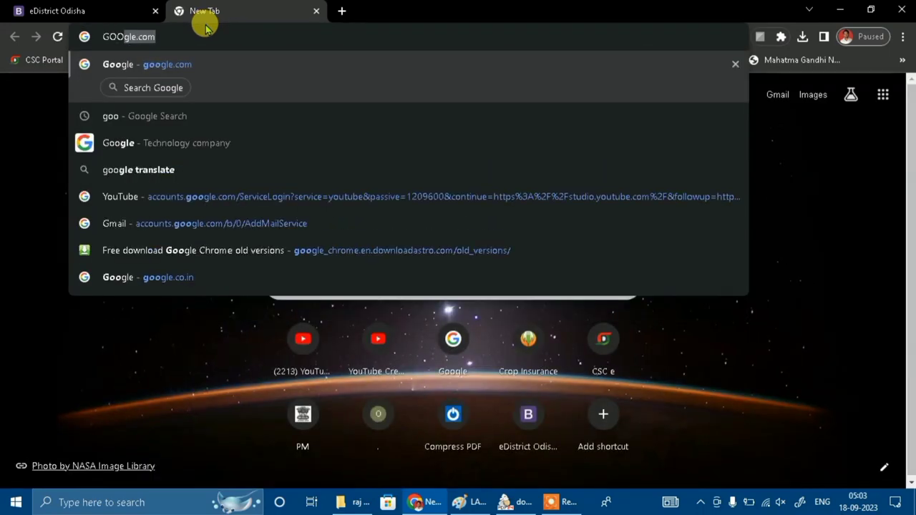
key(Return)
key(F11)
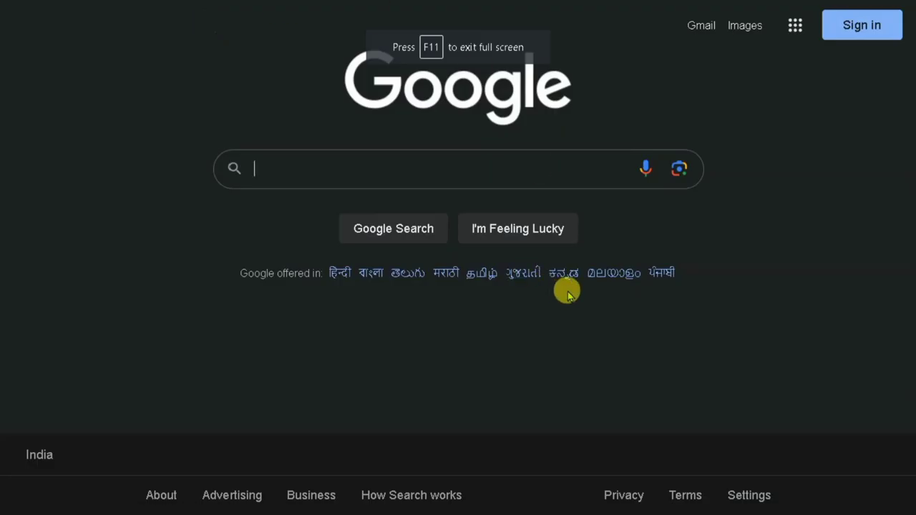
- Search Google for 'edistrict odisha' and open the edistrict.odisha.gov.in result
click(463, 163)
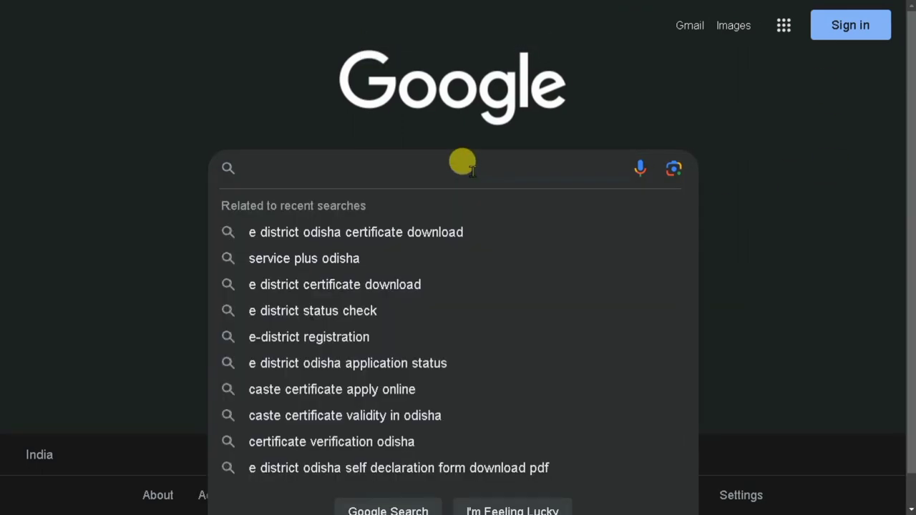
text(EDIS)
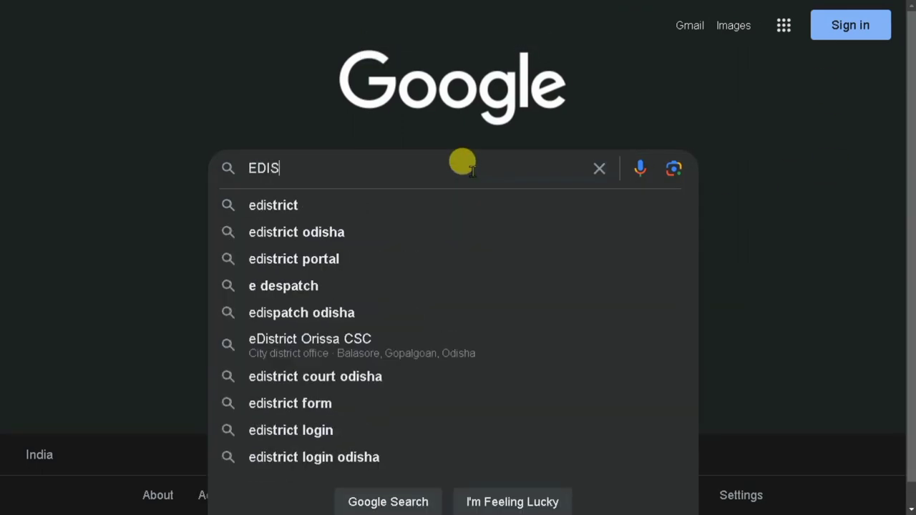
key(Down)
key(Down)
key(Return)
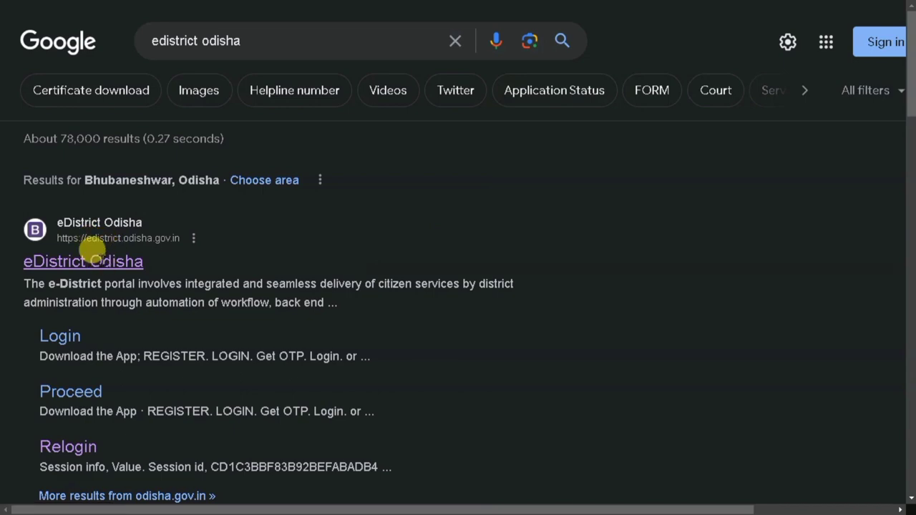
click(101, 261)
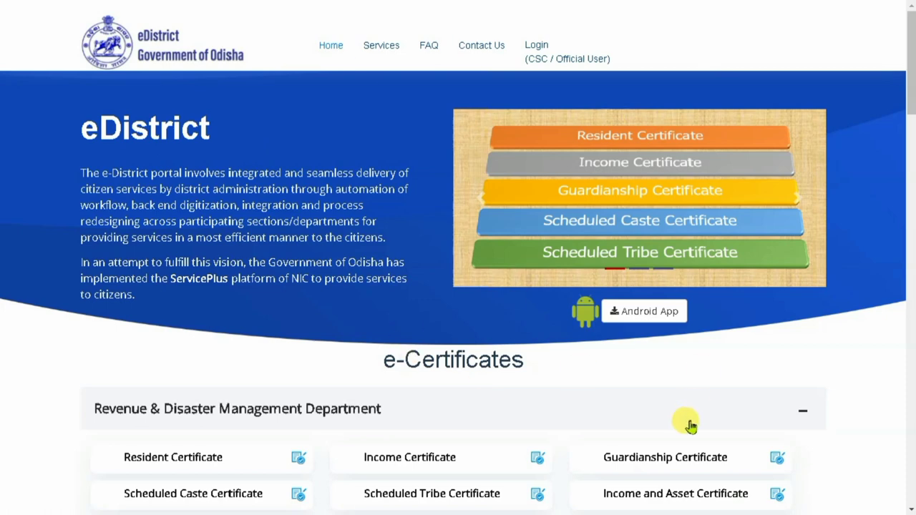
- Log in through the LOG IN dialog with the login ID, password and captcha code
click(539, 47)
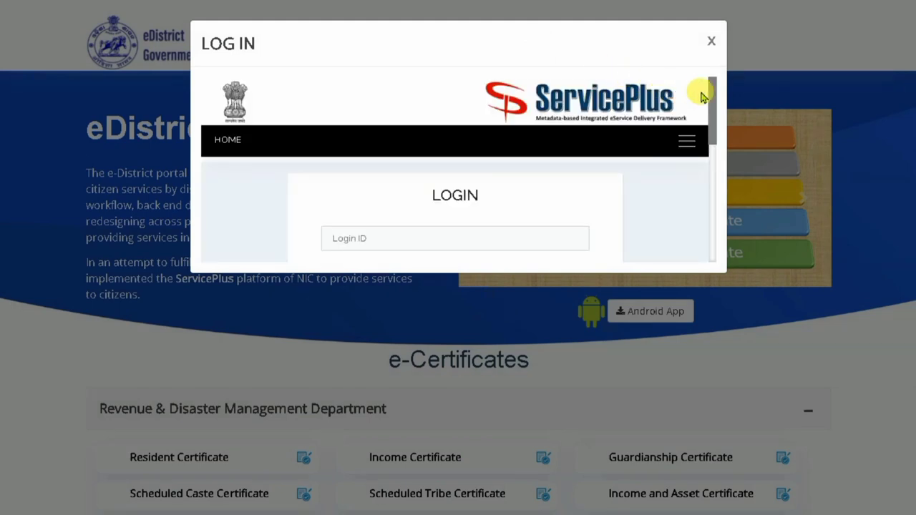
drag(709, 90, 715, 111)
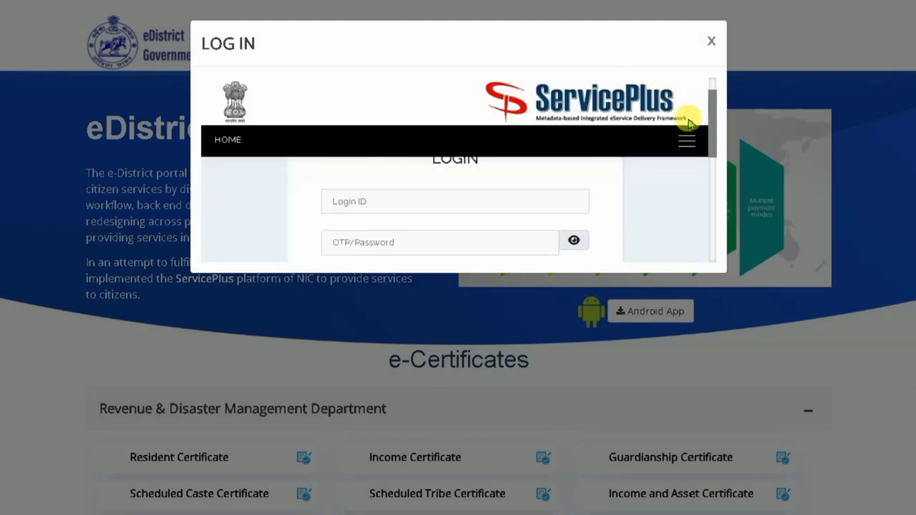
click(458, 190)
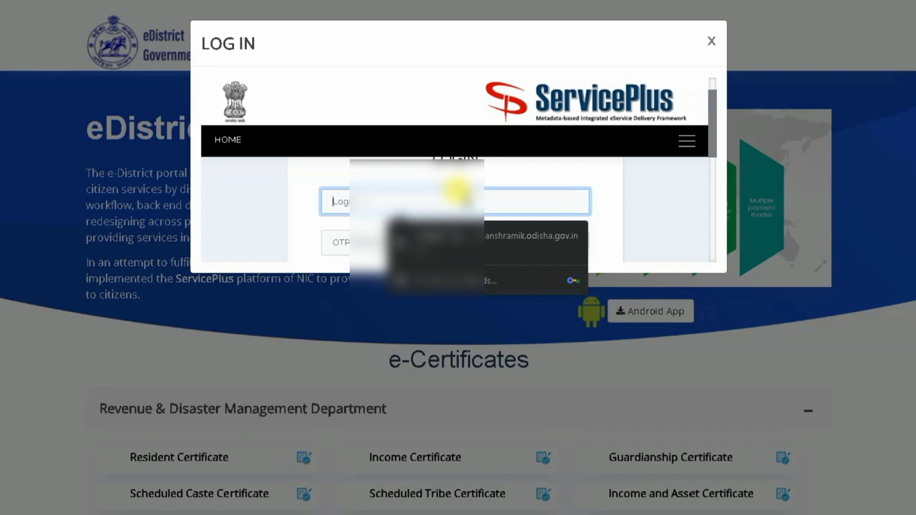
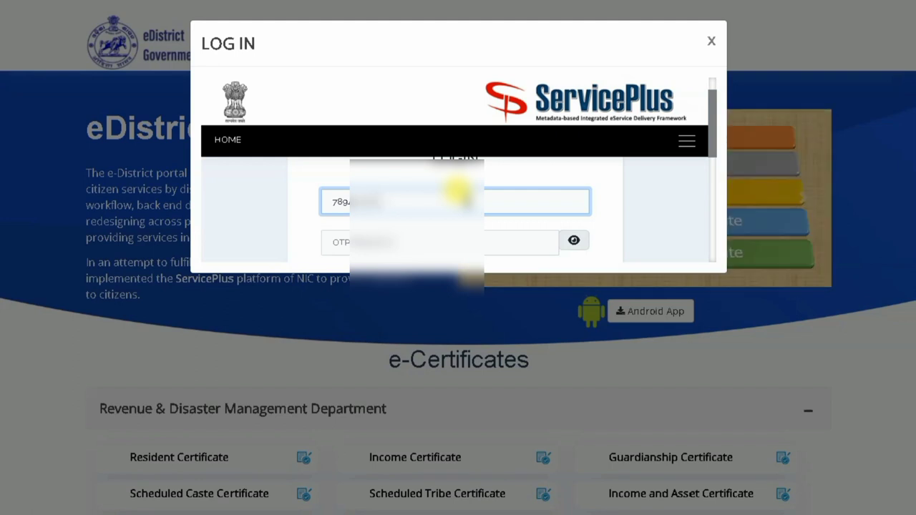
click(440, 242)
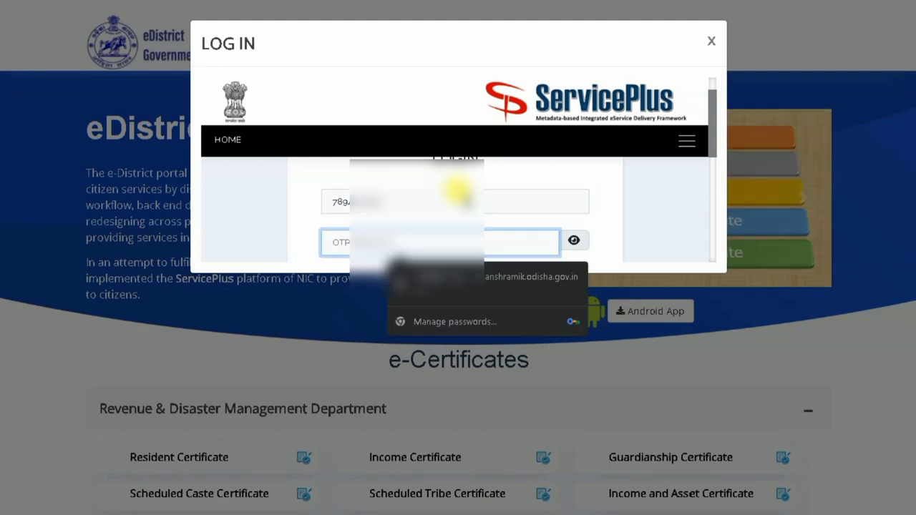
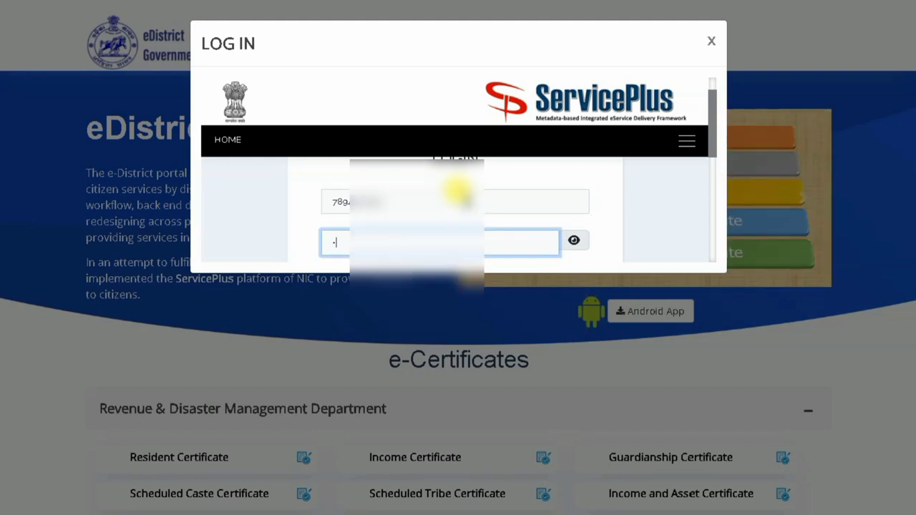
scroll(458, 189, down, 2)
click(511, 215)
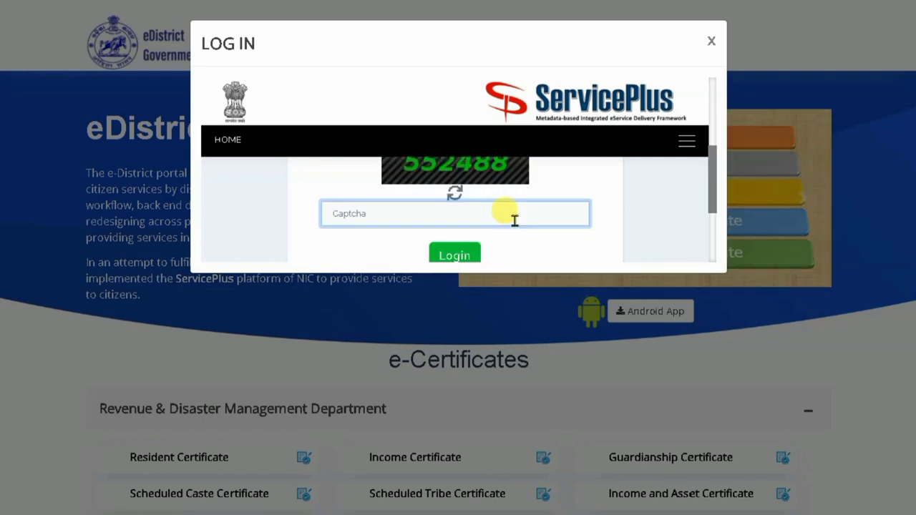
click(455, 256)
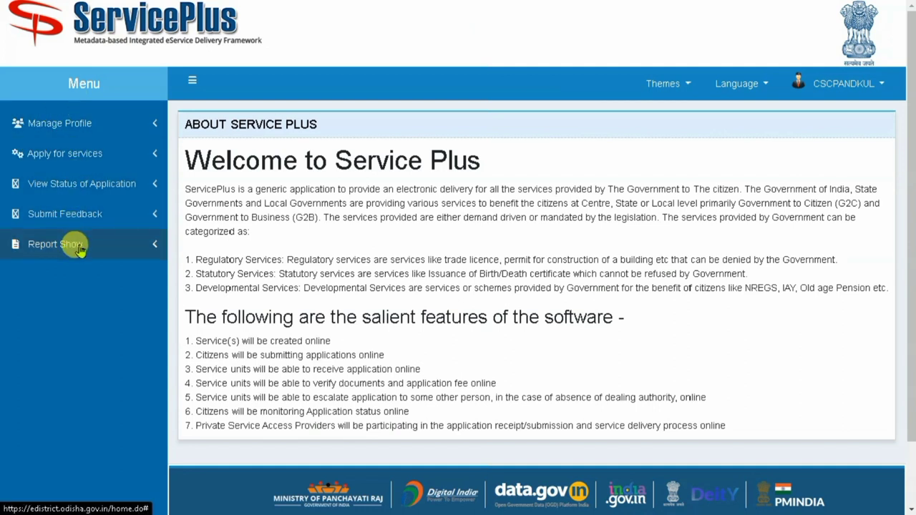
- List all available services, showing 100 per page
click(90, 154)
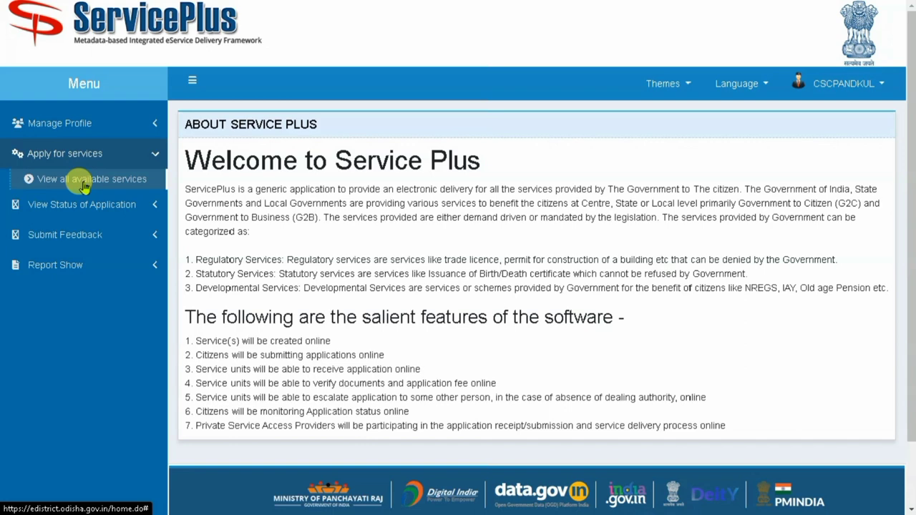
click(85, 180)
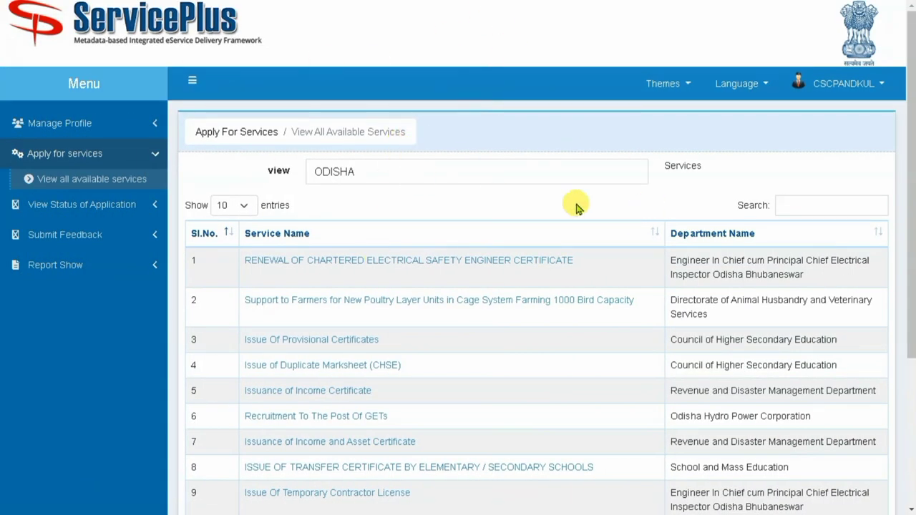
click(233, 205)
click(238, 259)
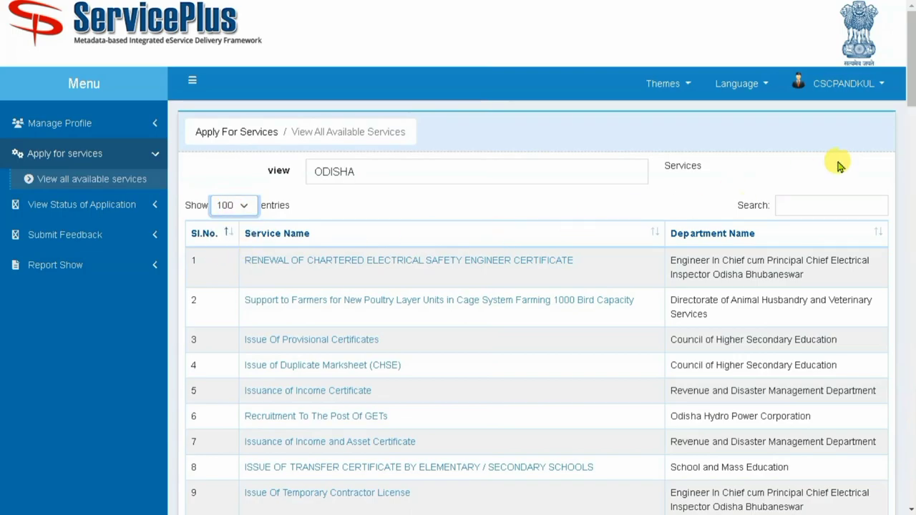
drag(909, 84, 911, 51)
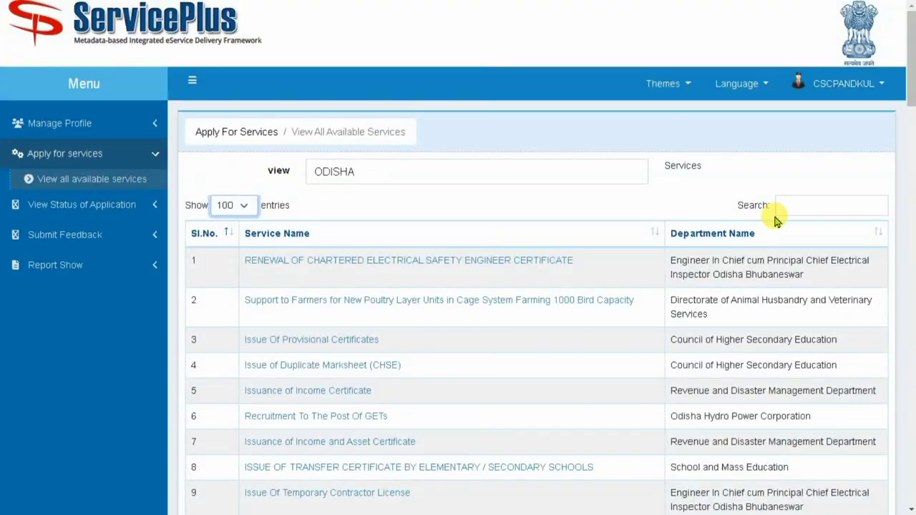
- Filter the services by 'sc' and open Issuance of Scheduled Caste Certificate
click(827, 204)
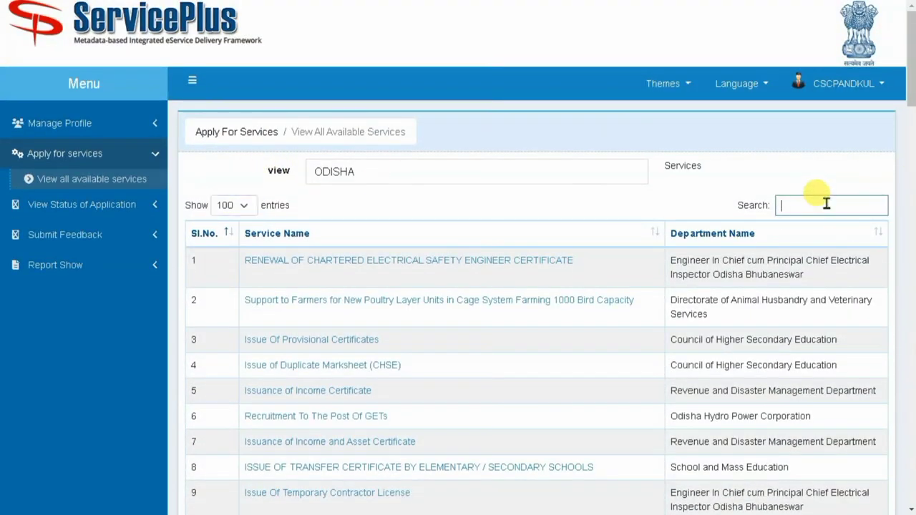
text(sc)
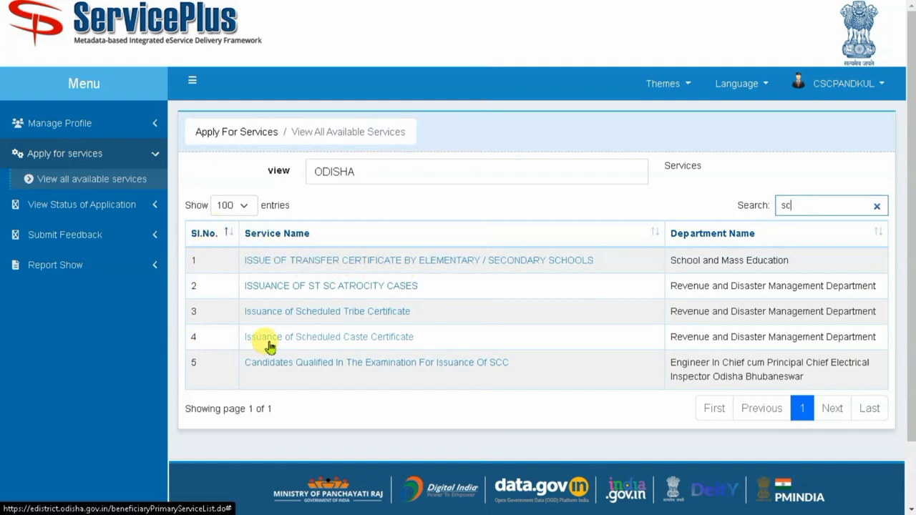
click(324, 340)
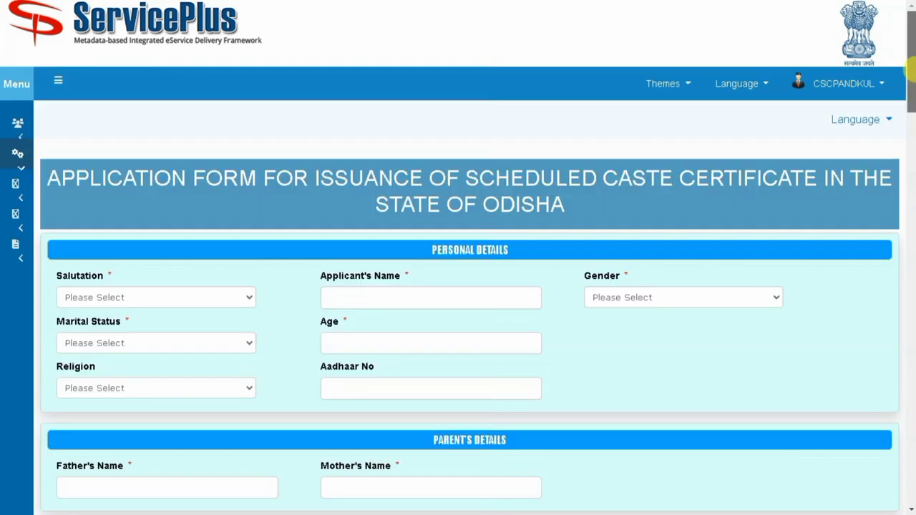
drag(911, 65, 911, 91)
scroll(912, 92, down, 1)
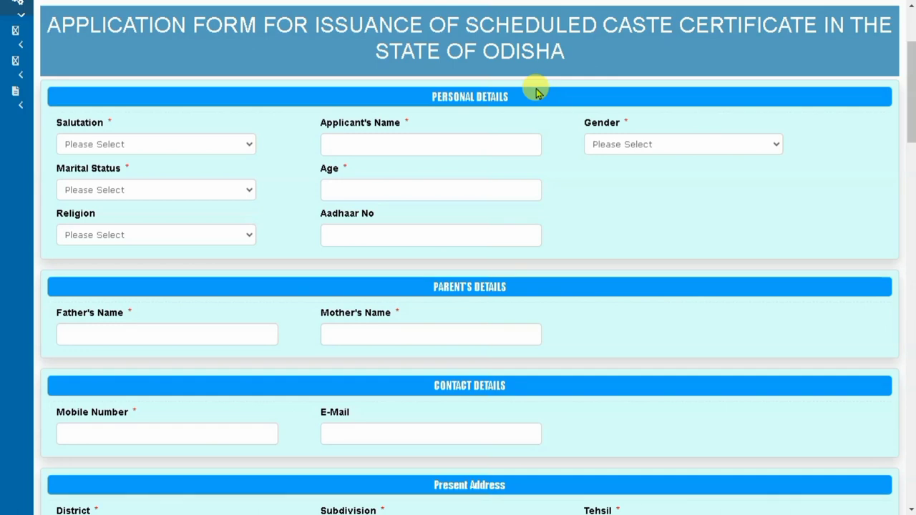
- Set salutation Miss, enter the applicant's name, age 10 and religion Hindu
click(132, 146)
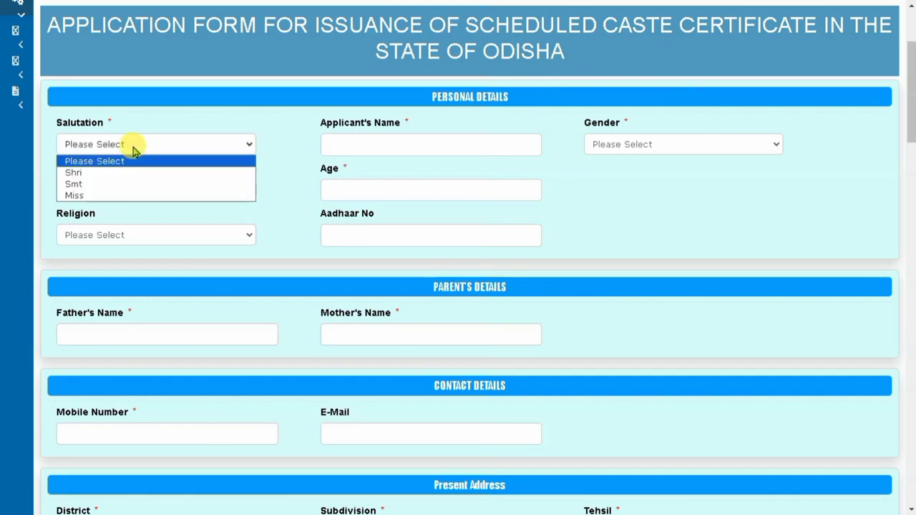
click(108, 194)
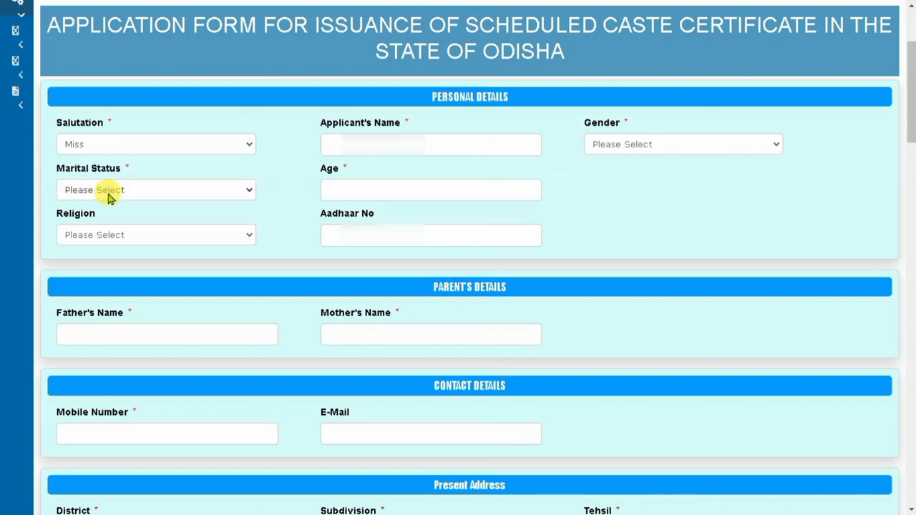
click(365, 145)
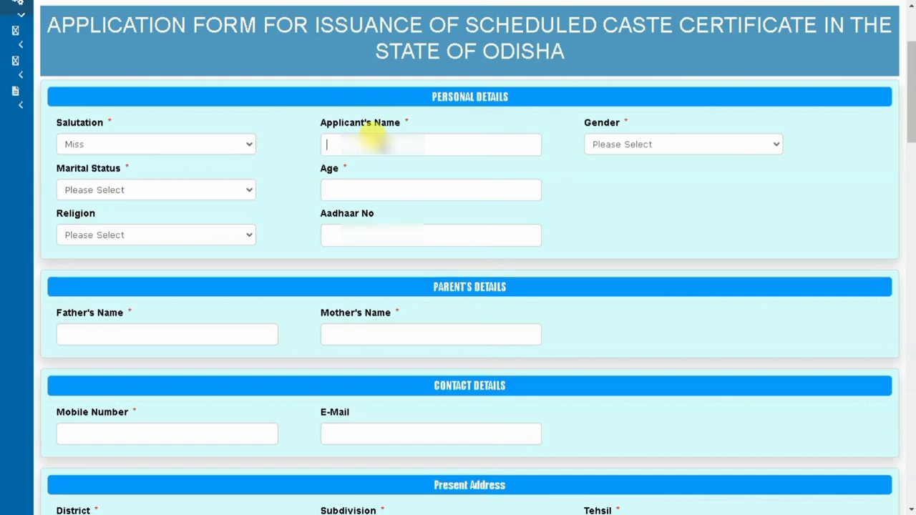
text(LAL)
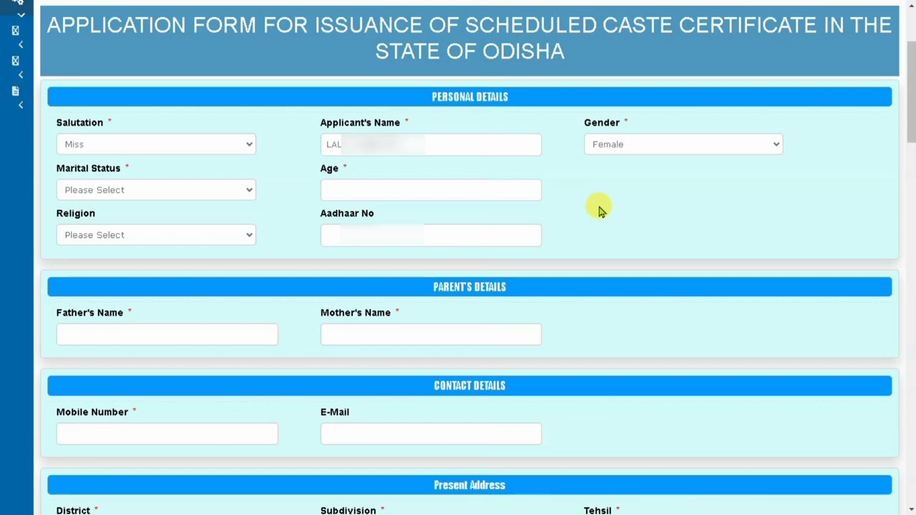
key(Tab)
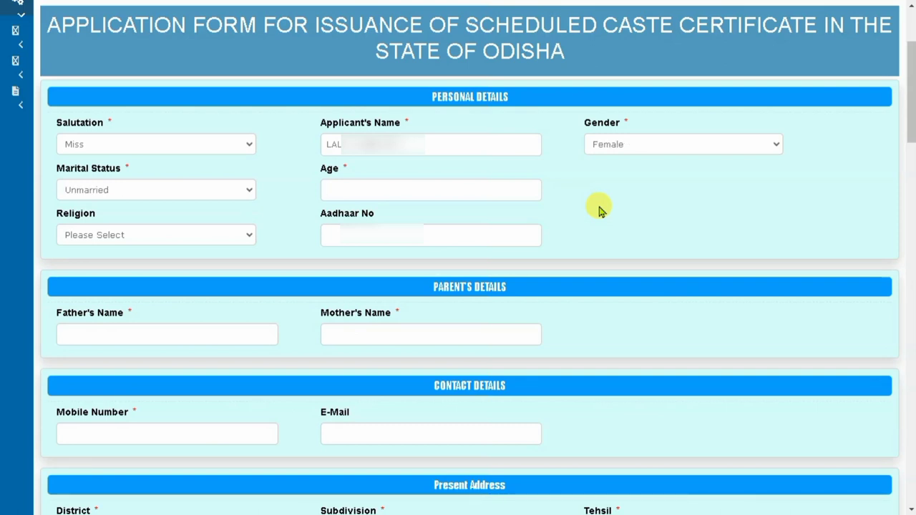
text(10)
key(Tab)
key(h)
key(Tab)
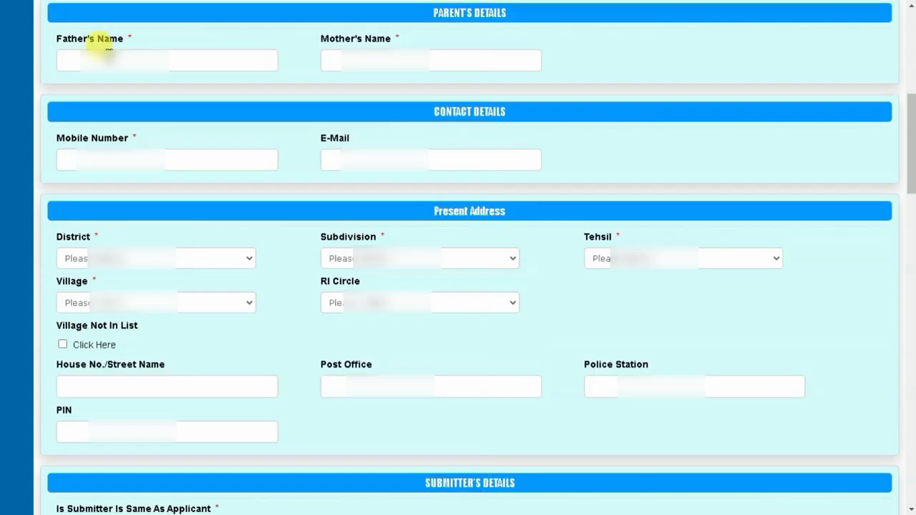
- Enter the father's and mother's names, the mobile number and the e-mail address
text(RAJ)
key(Tab)
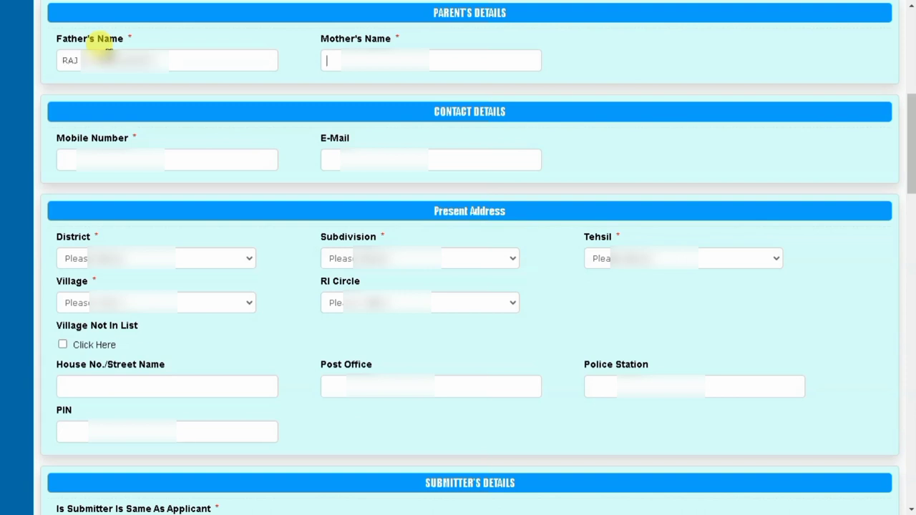
text(ME)
key(Tab)
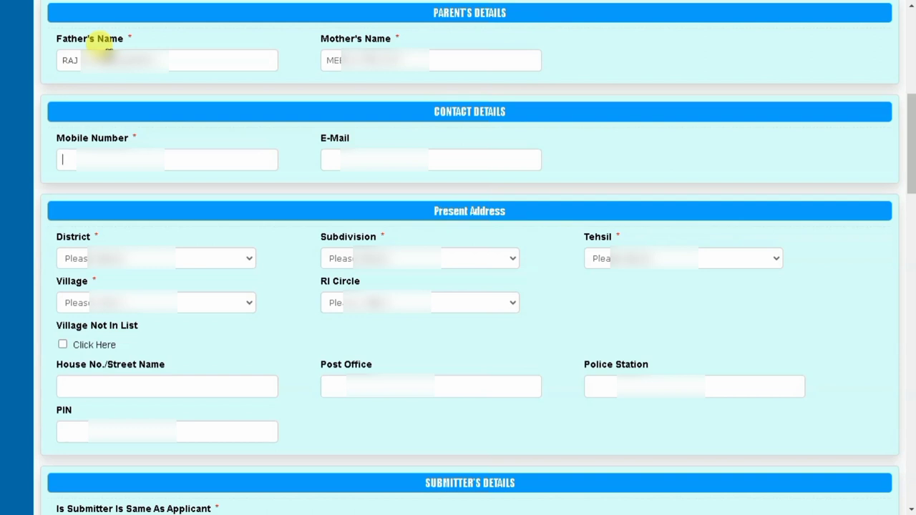
text(748)
key(Tab)
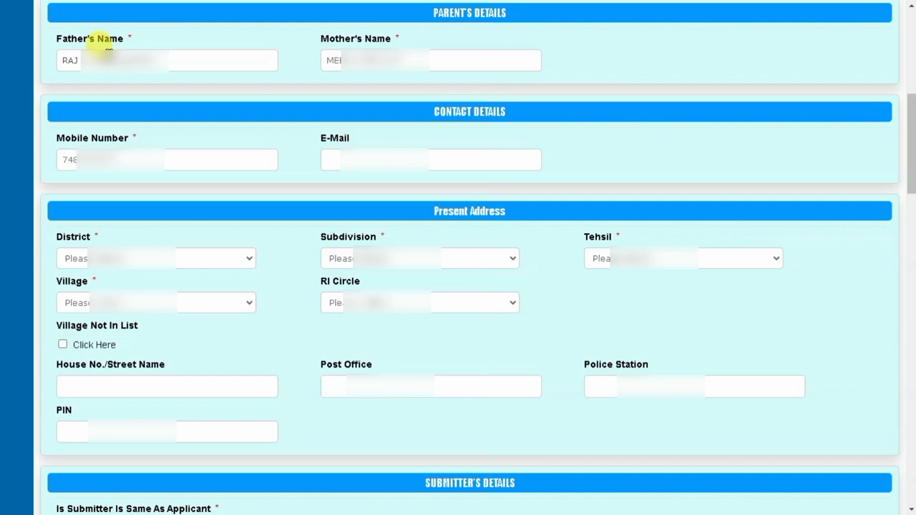
text(csc)
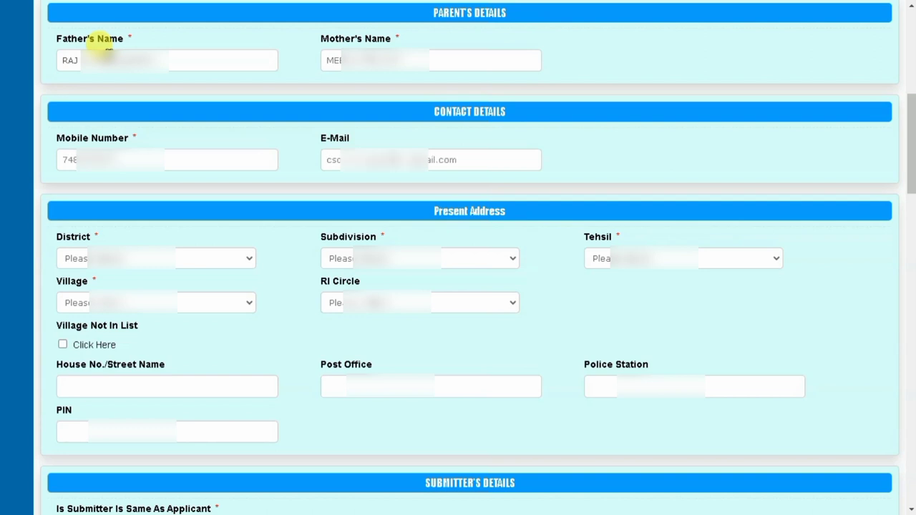
- Fill the present address: district, subdivision, tehsil, village, RI circle, post office, police station and PIN
key(Tab)
key(k)
key(Tab)
key(d)
key(Tab)
key(g)
key(Tab)
key(p)
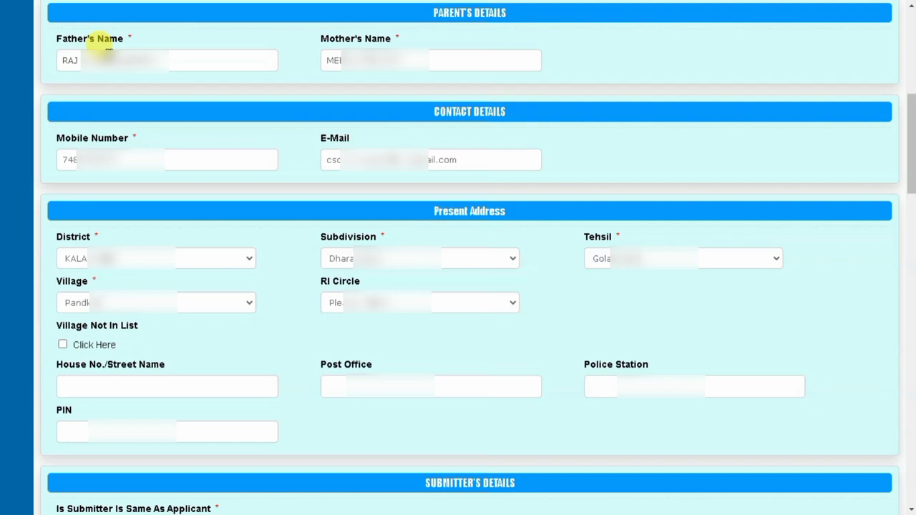
key(Tab)
key(d)
key(Tab)
key(Tab)
text(KUM)
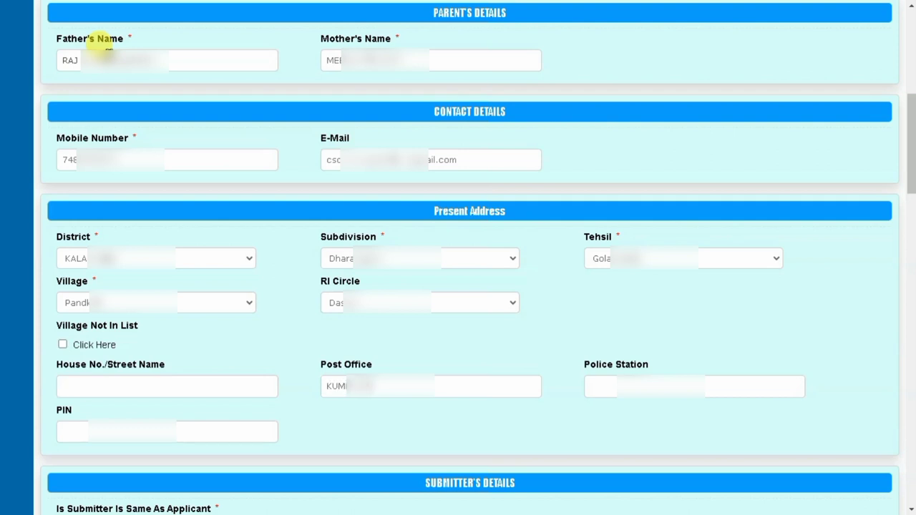
text(GOLAN)
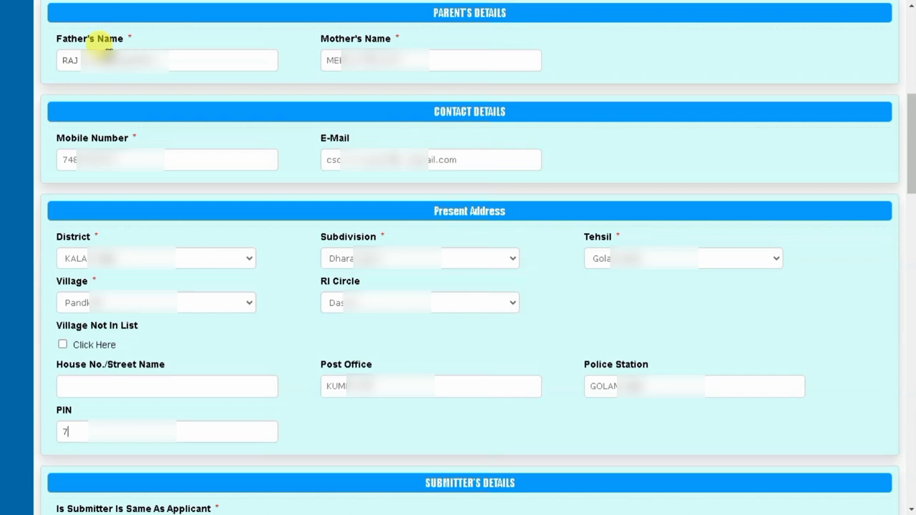
text(7660)
scroll(109, 56, down, 4)
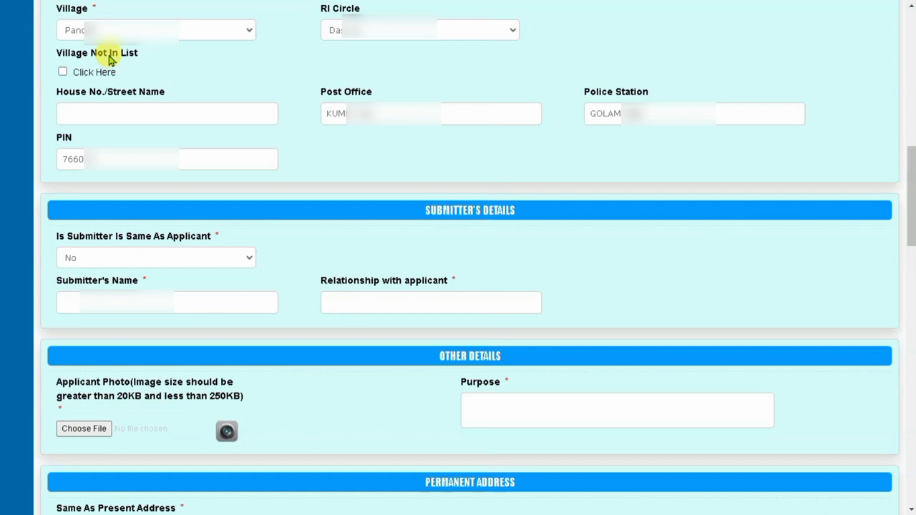
- Enter the submitter's name and the relationship FATHER
click(200, 309)
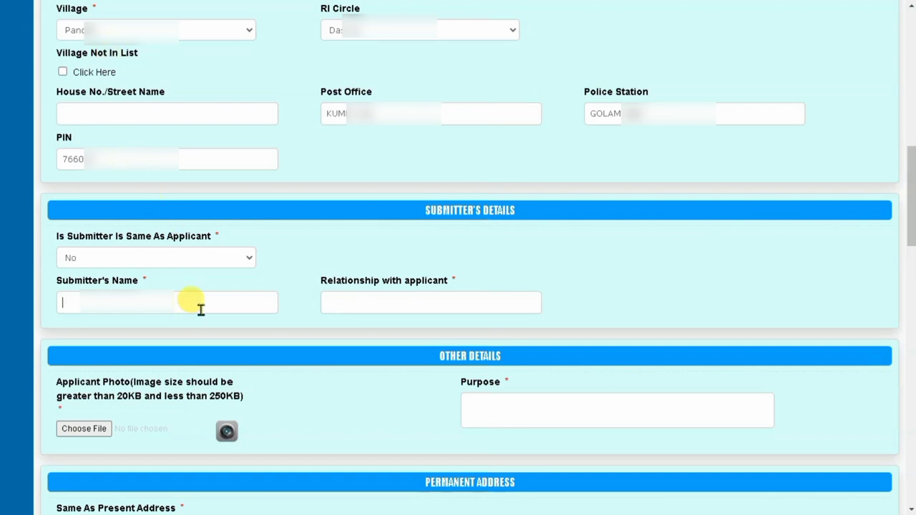
text(RAJ)
key(Tab)
text(FA)
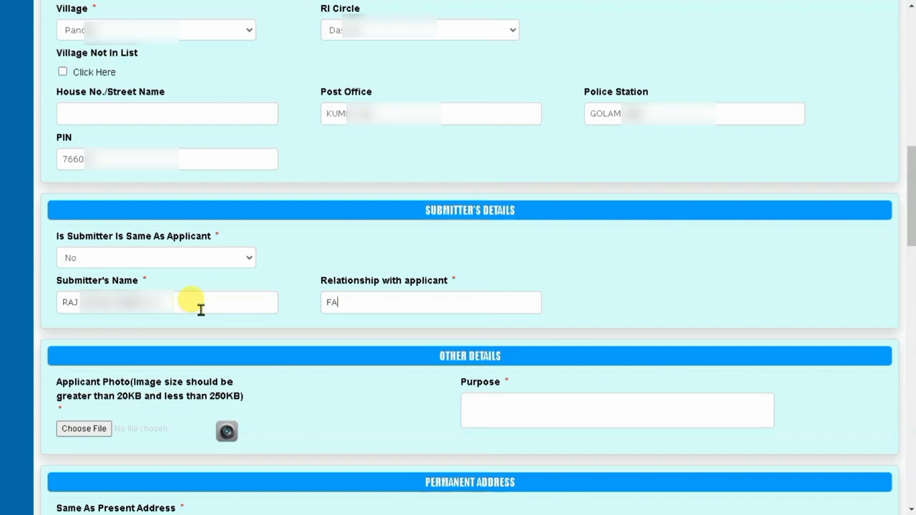
text(THER)
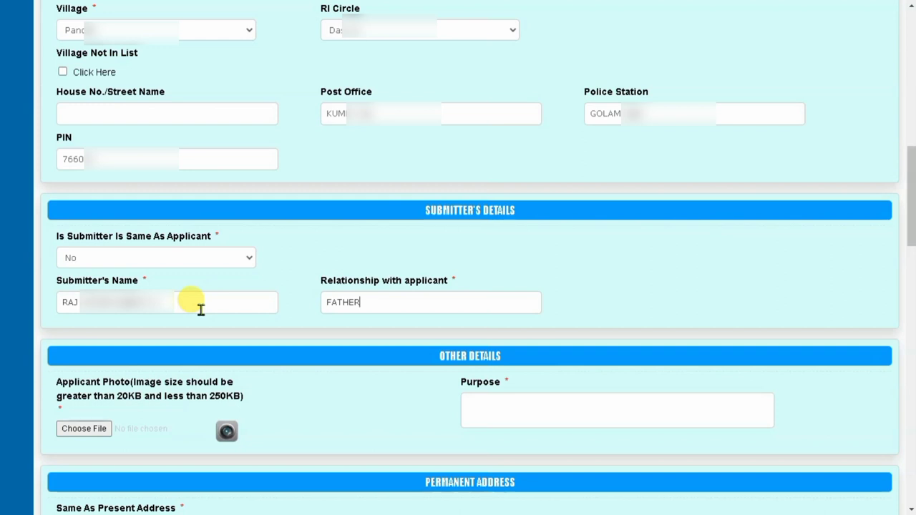
- Attach the applicant's photo and begin the purpose with 'FOR MY STU'
key(Tab)
scroll(86, 81, down, 5)
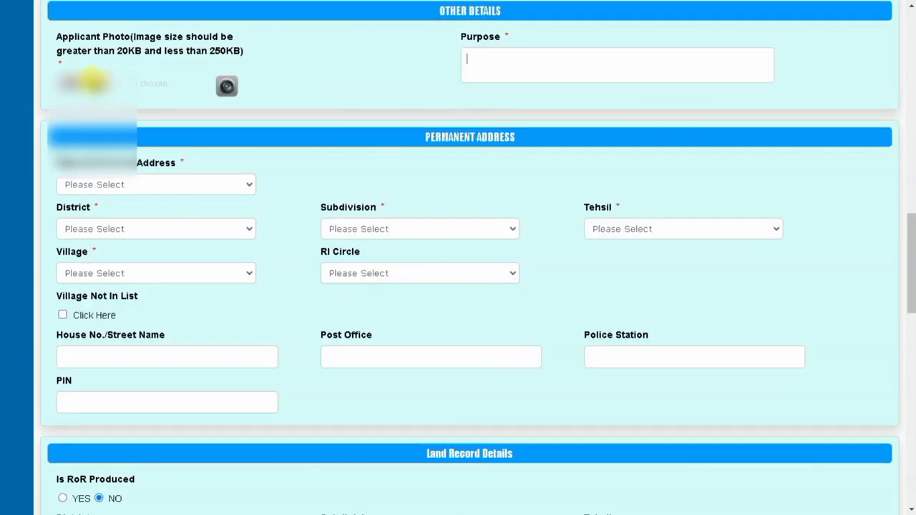
click(86, 82)
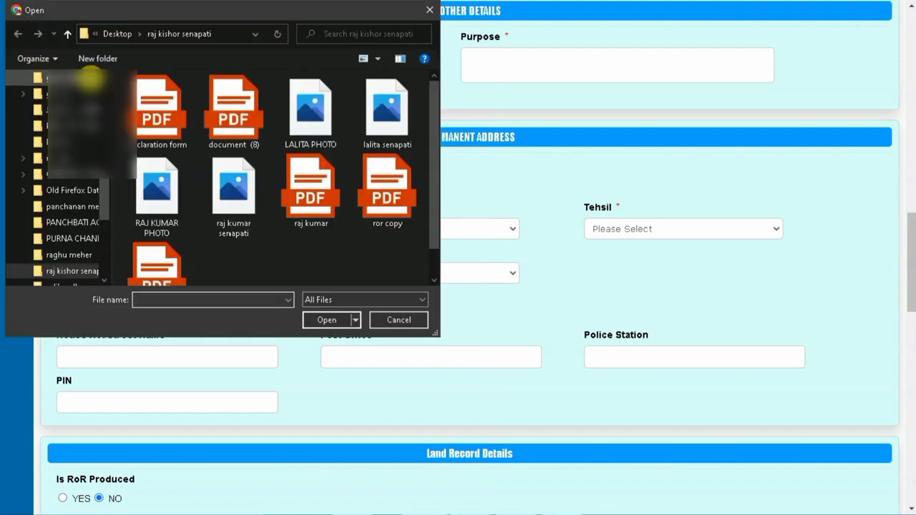
double_click(387, 127)
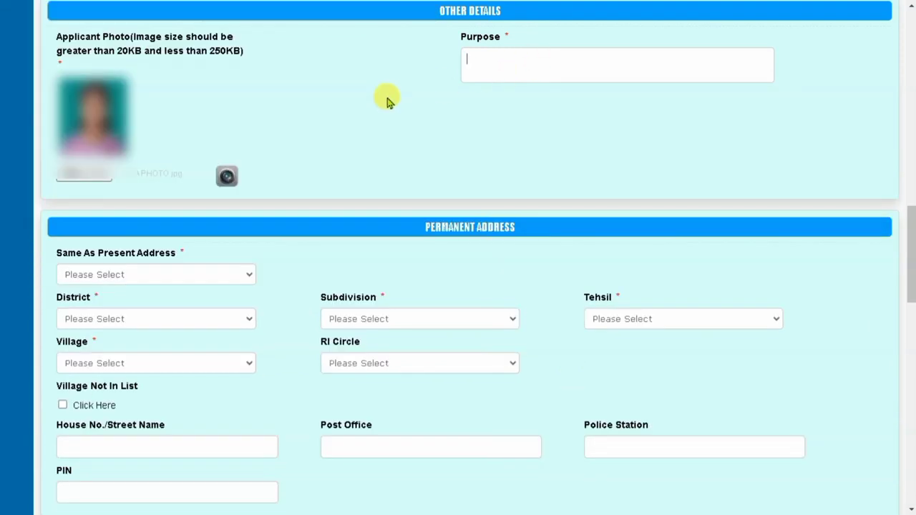
text(FOR MY STU)
- Set Same As Present Address to Yes and Is RoR Produced to YES
scroll(387, 101, down, 3)
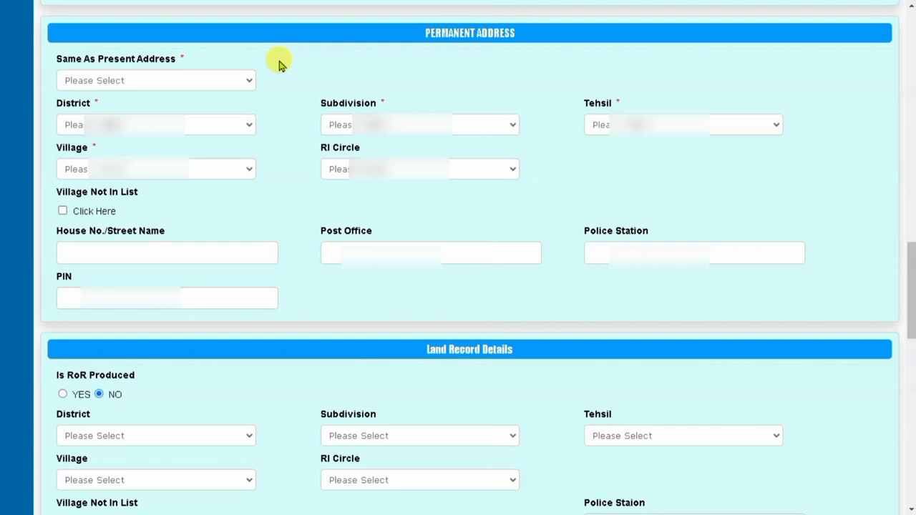
click(198, 79)
click(114, 107)
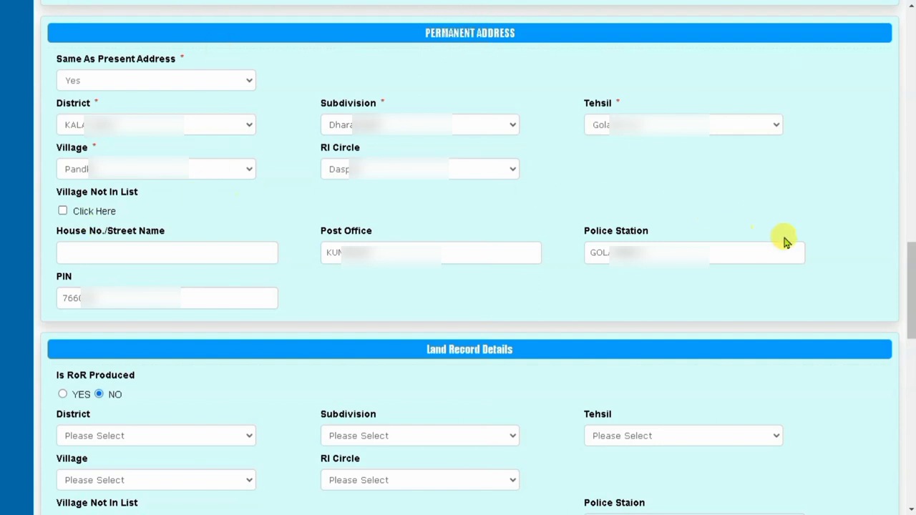
scroll(910, 290, down, 1)
click(64, 57)
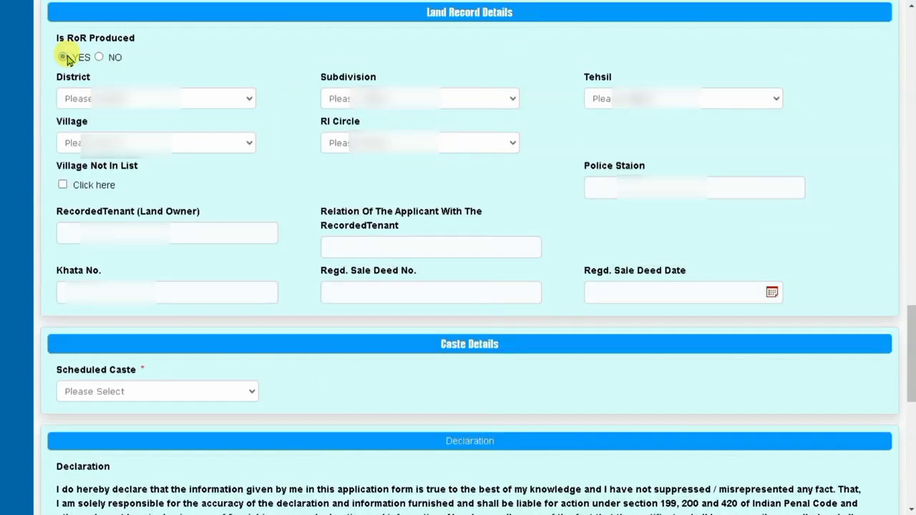
- Set land record district KALAHANDI, enter police station, recorded tenant and relation GRAND DAUGHTER
click(180, 100)
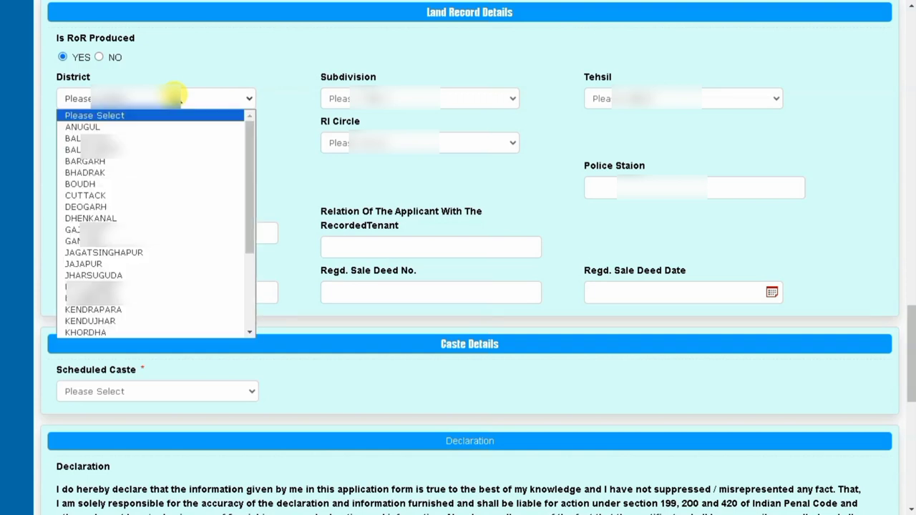
key(k)
key(Return)
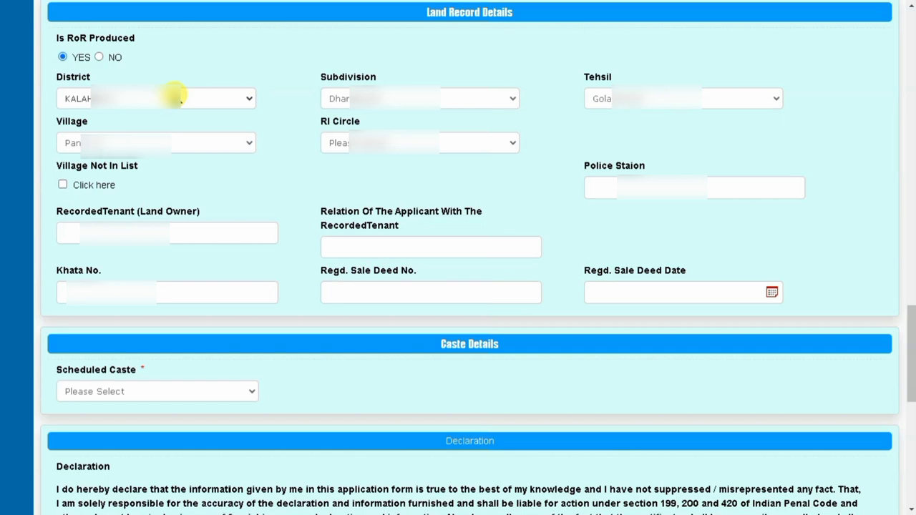
key(Tab)
key(Tab)
text(GOLAN)
key(Tab)
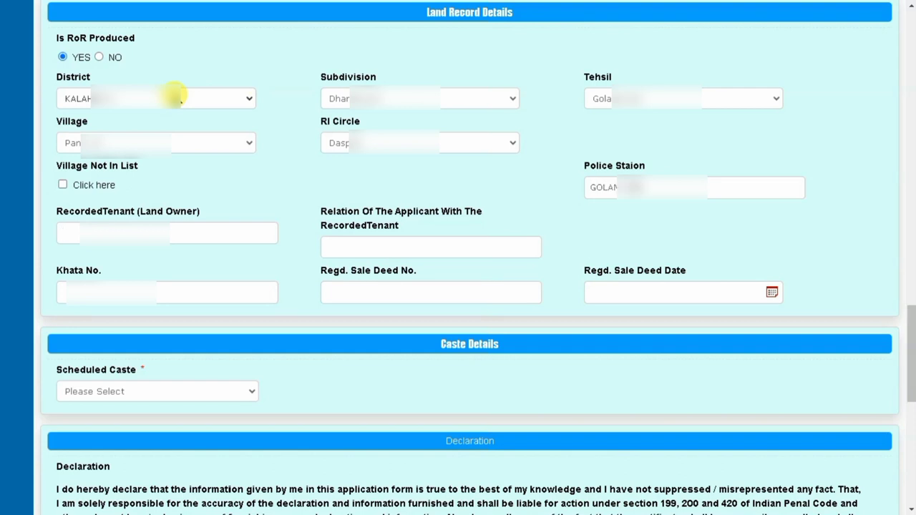
text(BAN)
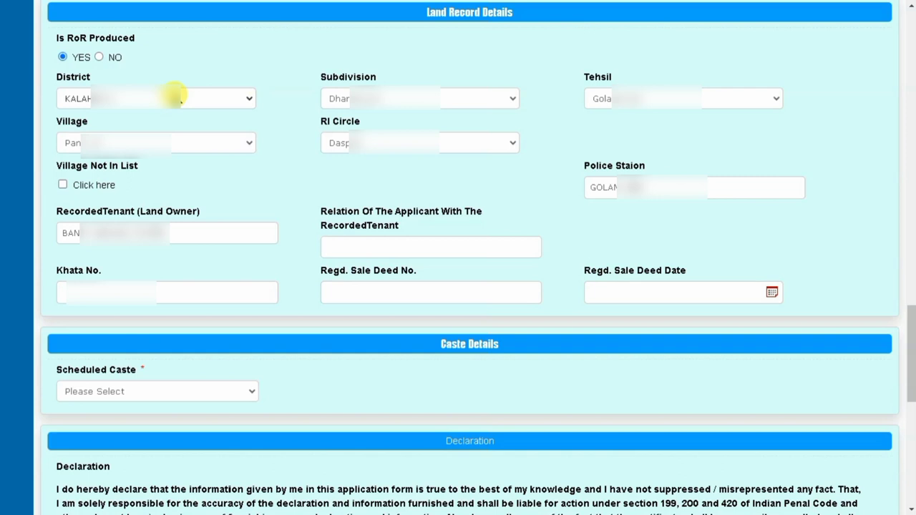
text(GRAND DAUGHTER)
key(Tab)
- Enter Khata No. 1 and select Dom as the scheduled caste
text(1)
scroll(179, 97, down, 5)
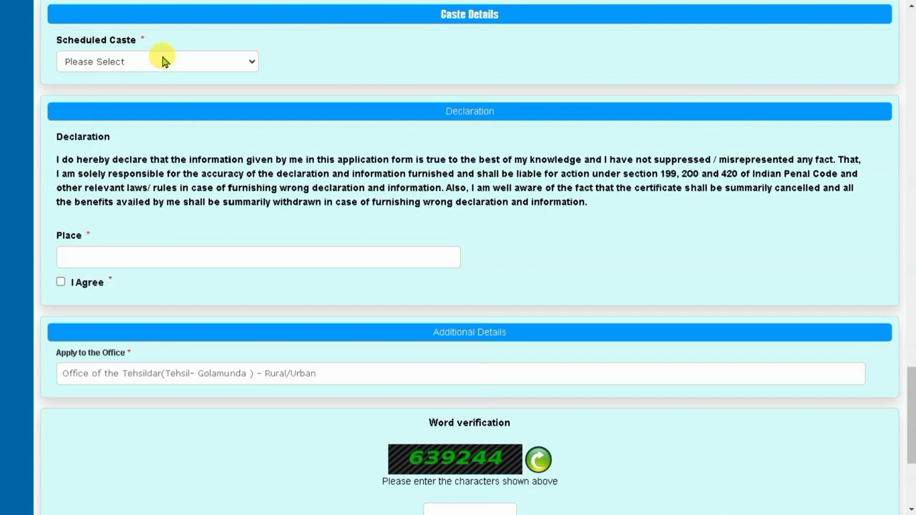
click(164, 61)
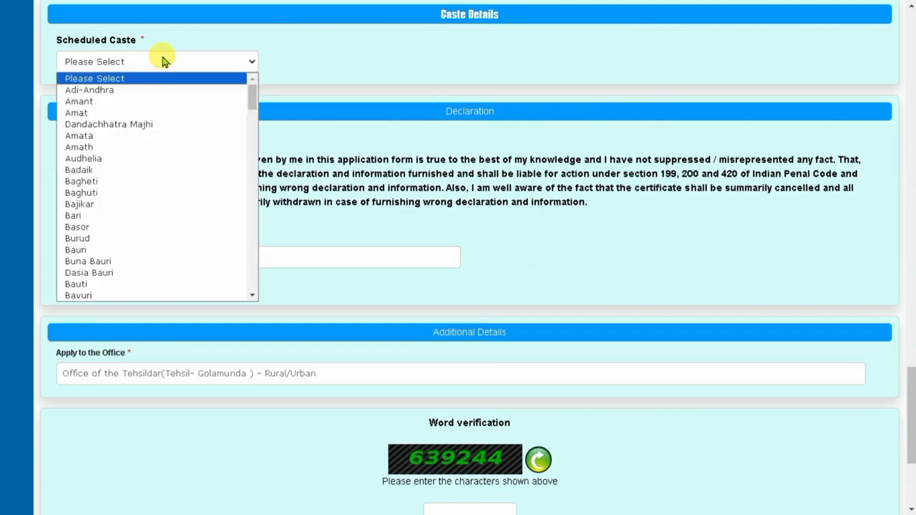
text(dombo)
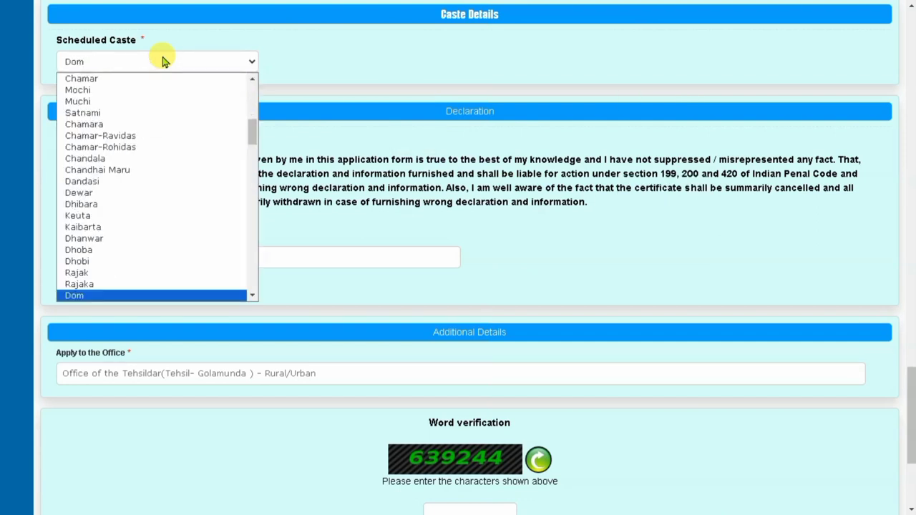
click(176, 262)
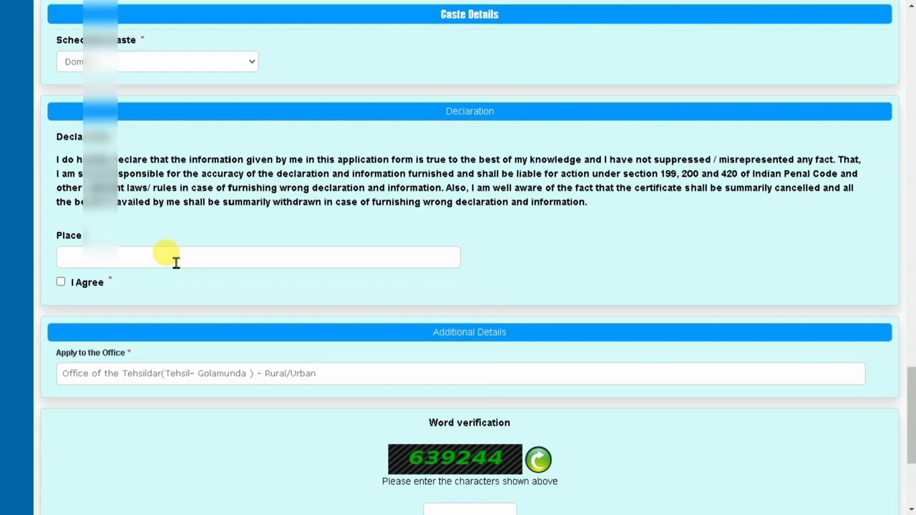
- Enter the place, tick I Agree and type the word-verification code
text(PAND)
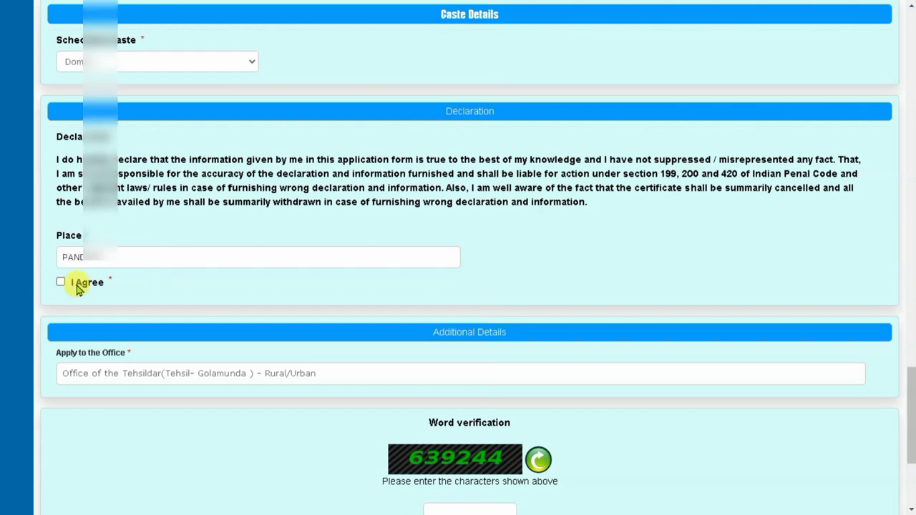
click(63, 286)
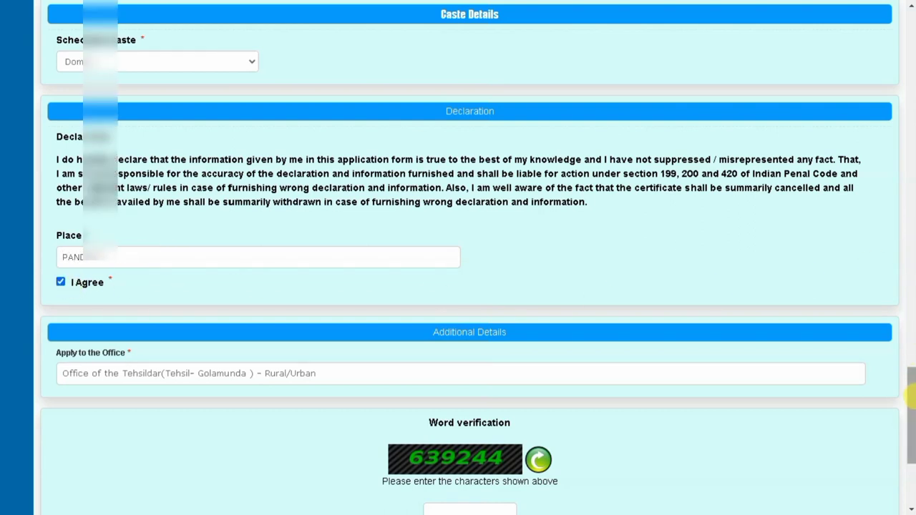
drag(911, 435, 911, 475)
click(454, 299)
text(6)
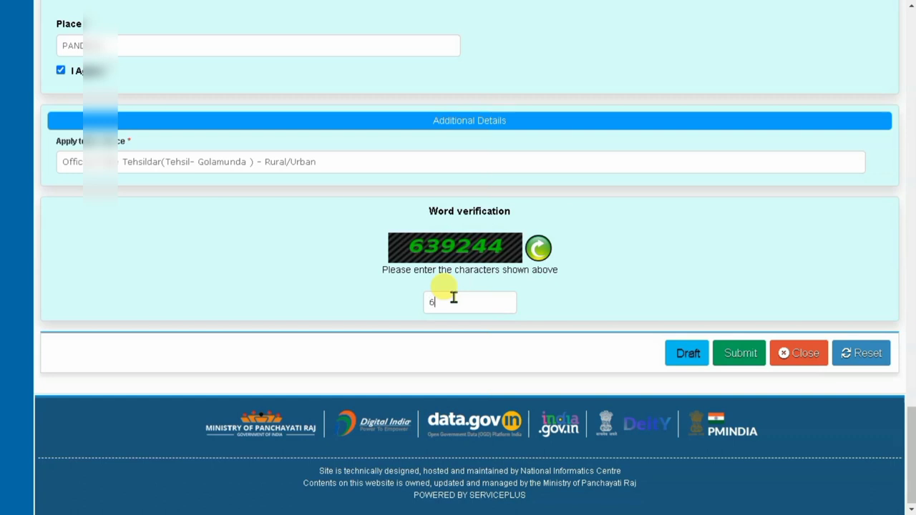
text(39244)
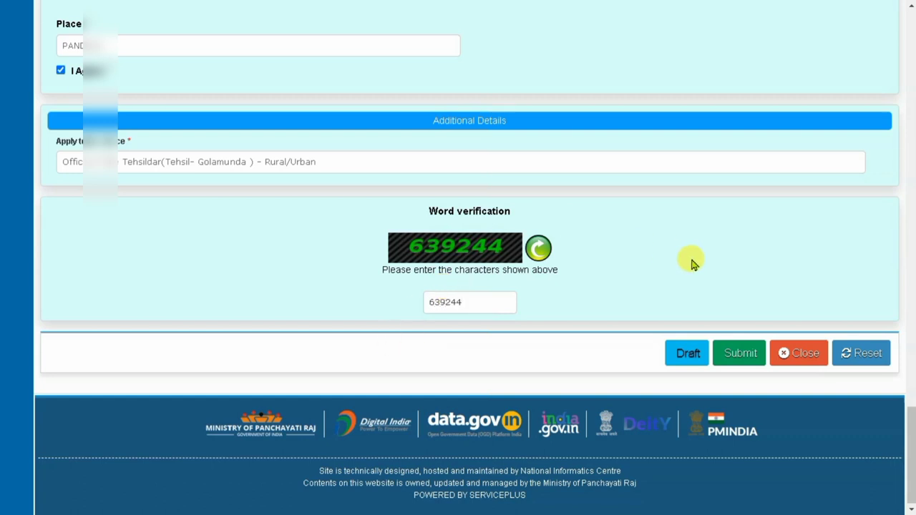
- Submit the caste certificate form as a draft, review its details, and go to the Enclosure(s) page
click(739, 354)
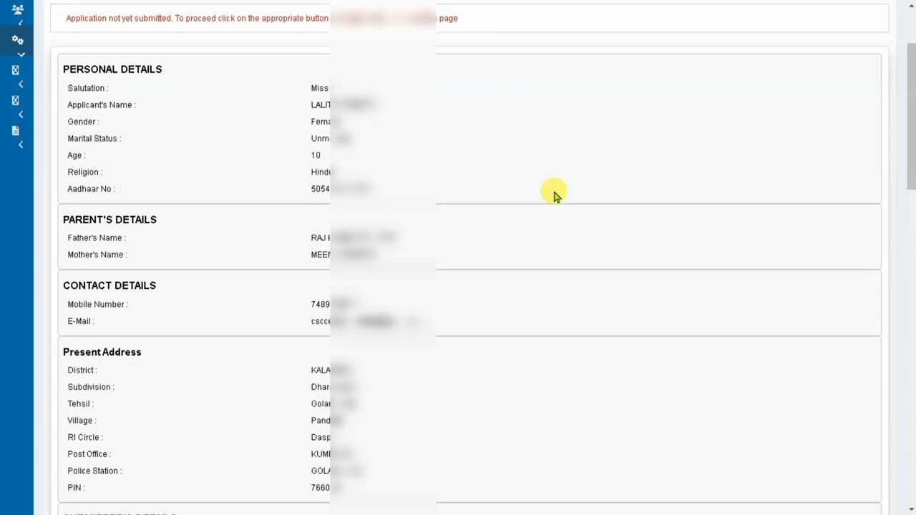
scroll(556, 193, down, 3)
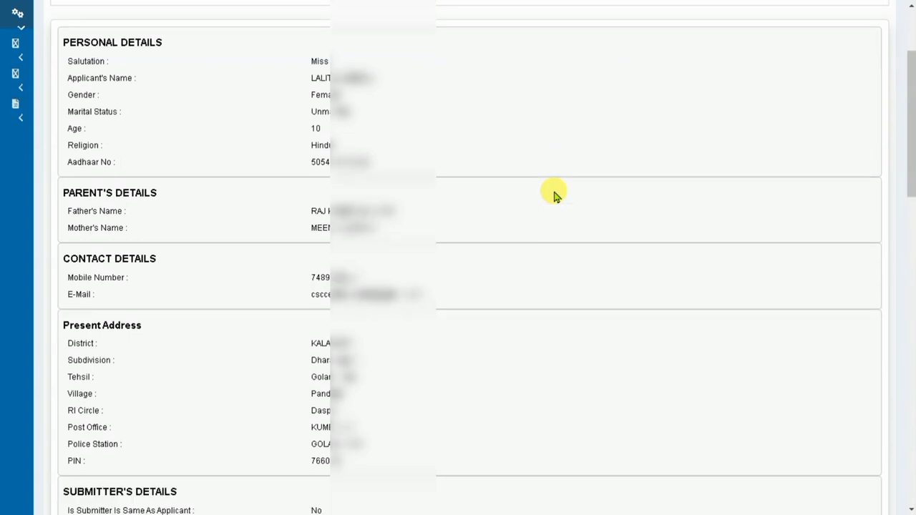
scroll(555, 193, down, 8)
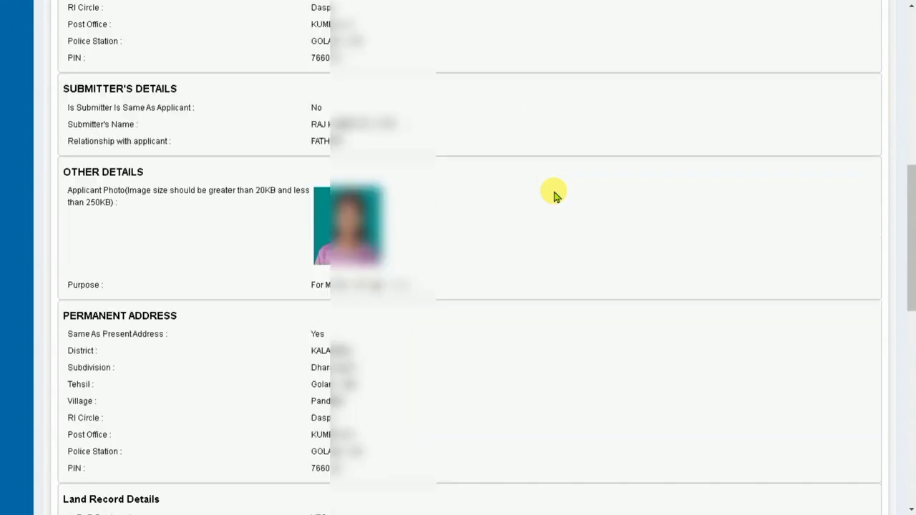
scroll(555, 193, down, 3)
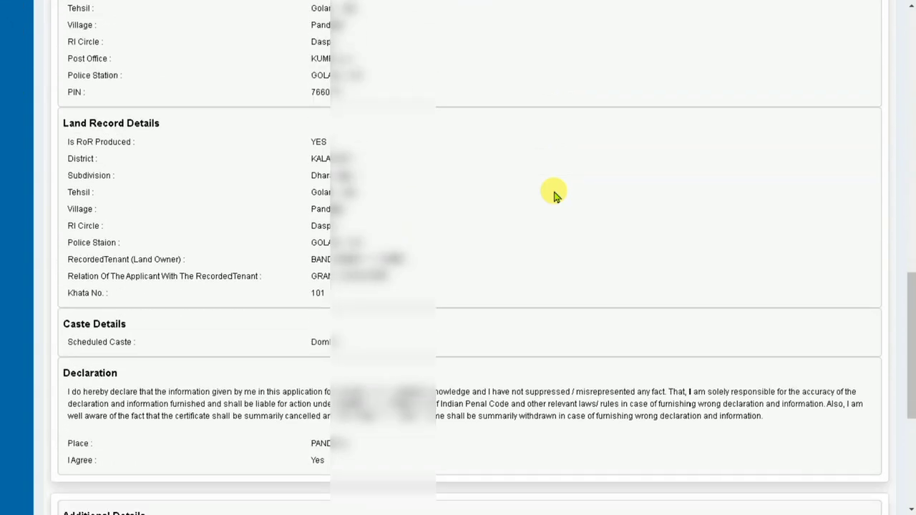
scroll(555, 193, down, 5)
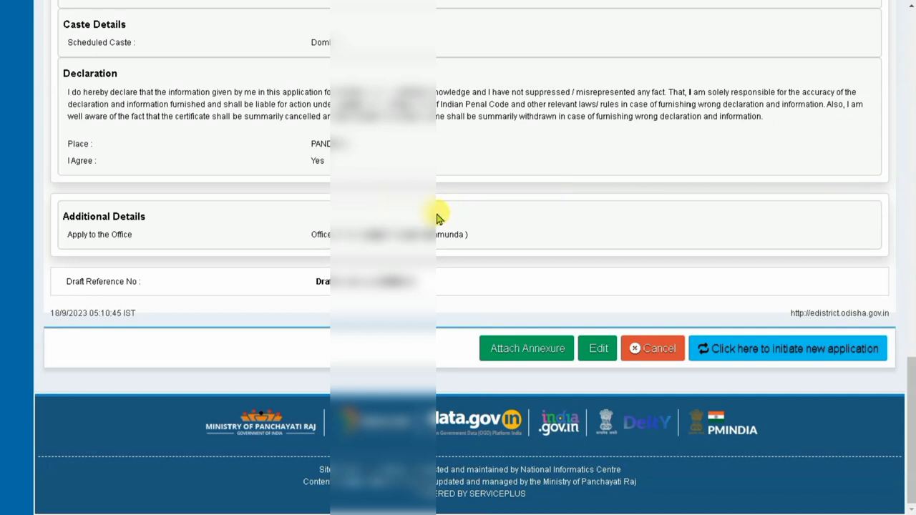
click(529, 358)
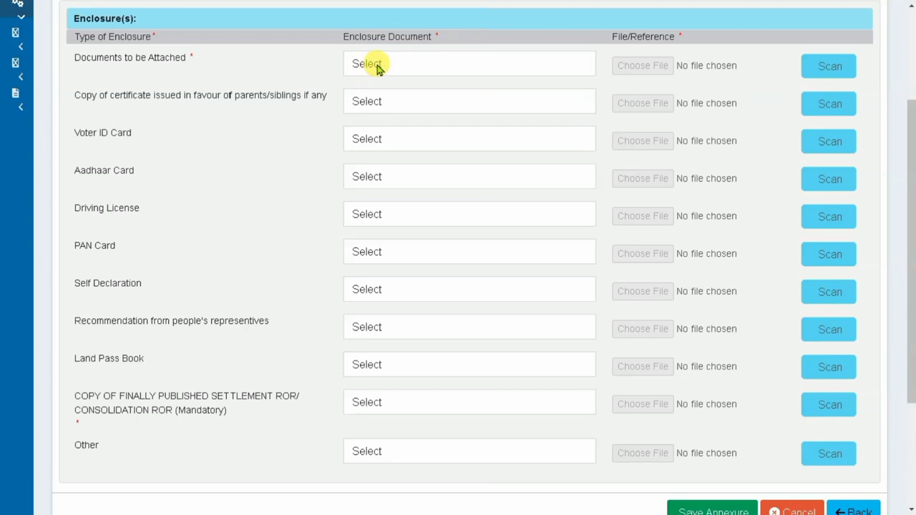
- Attach uid card.pdf as Aadhaar Card and declaration form.pdf as Self Declaration
click(422, 60)
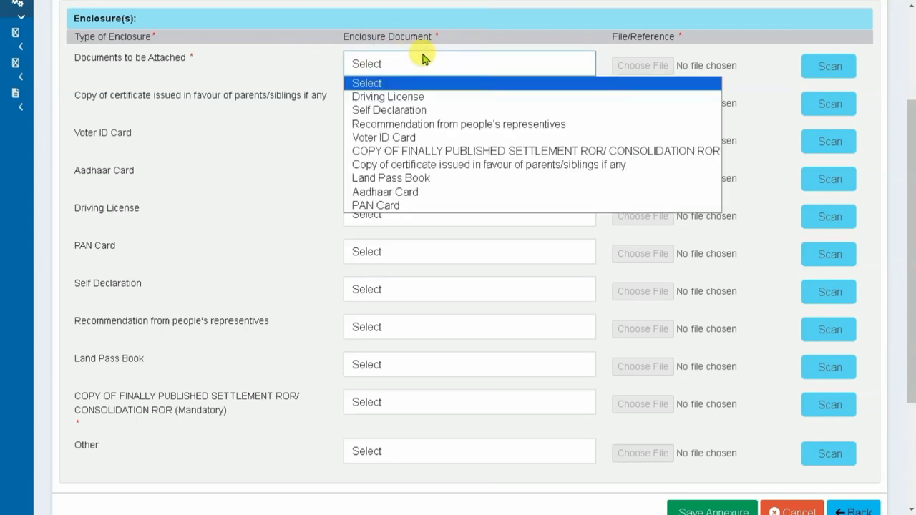
click(410, 199)
click(649, 67)
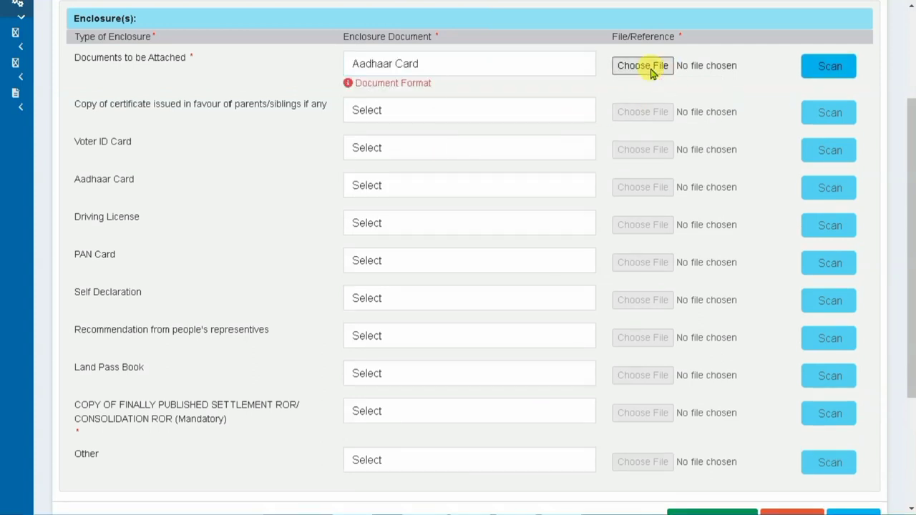
drag(435, 143, 433, 204)
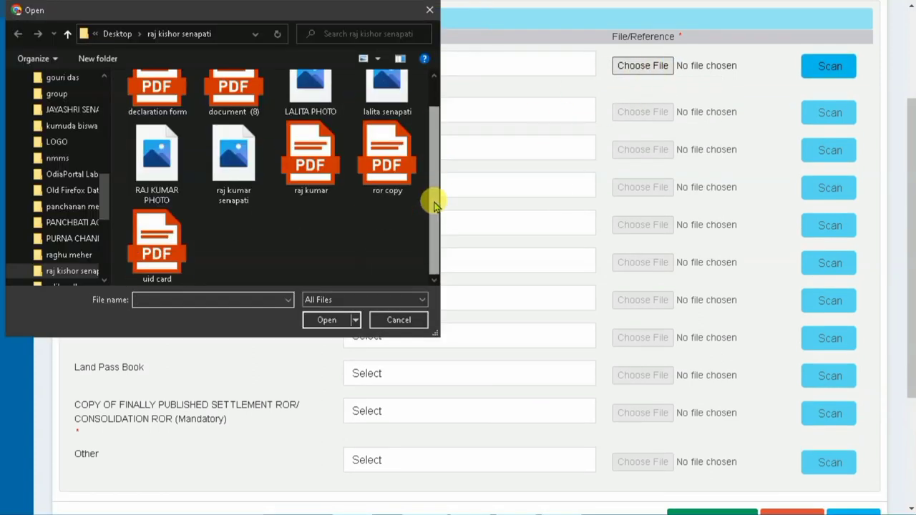
double_click(184, 239)
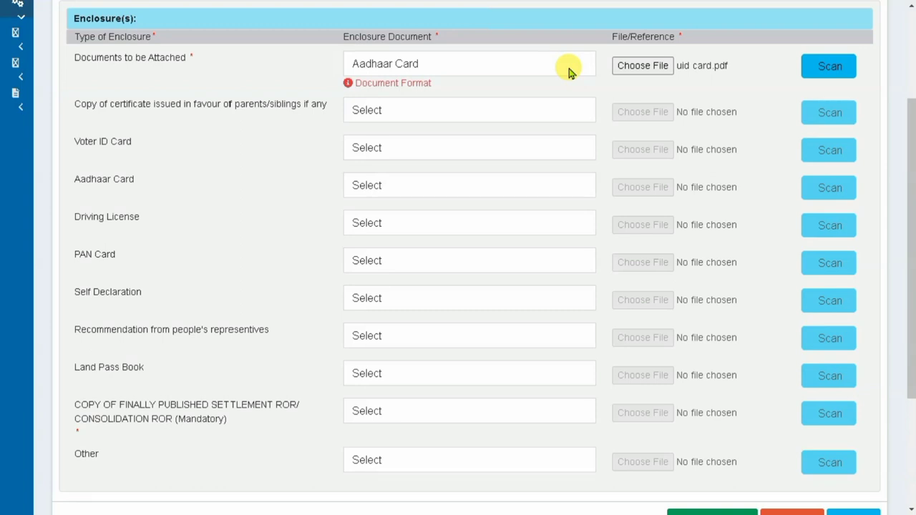
click(425, 305)
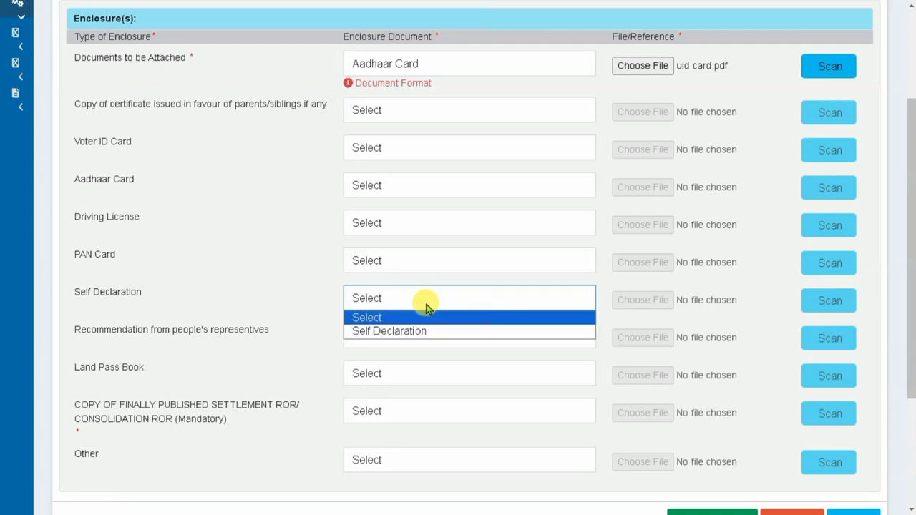
click(417, 332)
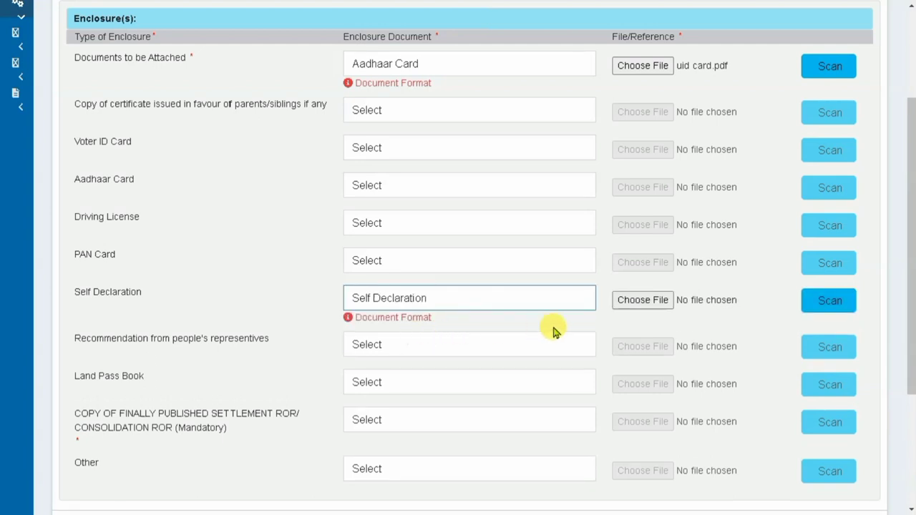
click(638, 301)
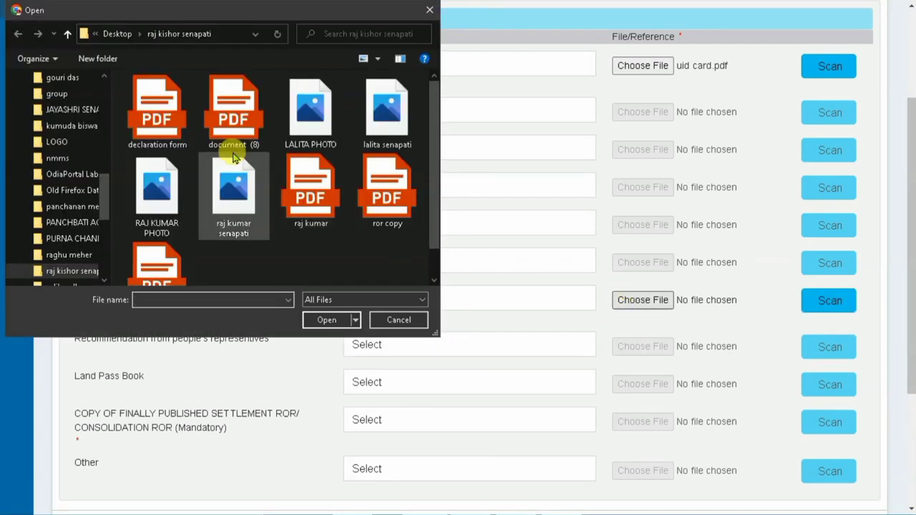
double_click(157, 113)
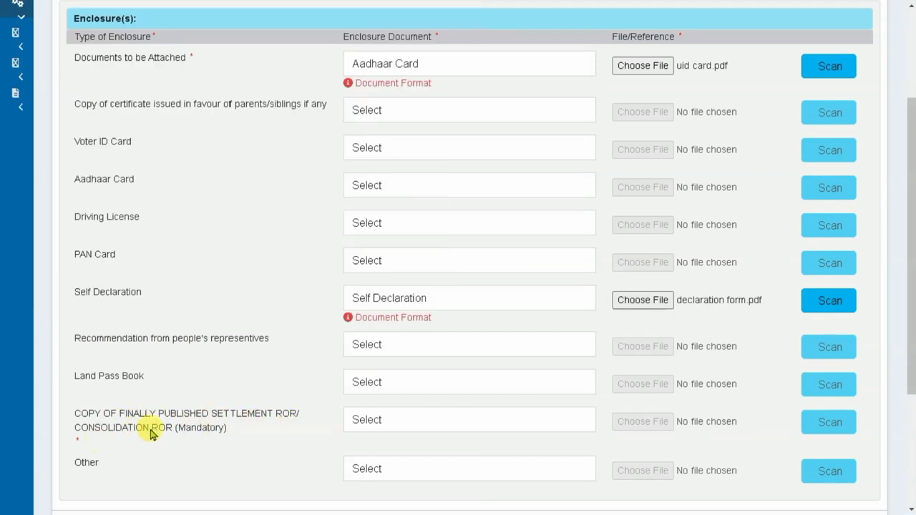
- Attach ror copy.pdf as the settlement ROR copy and save the annexures
click(441, 421)
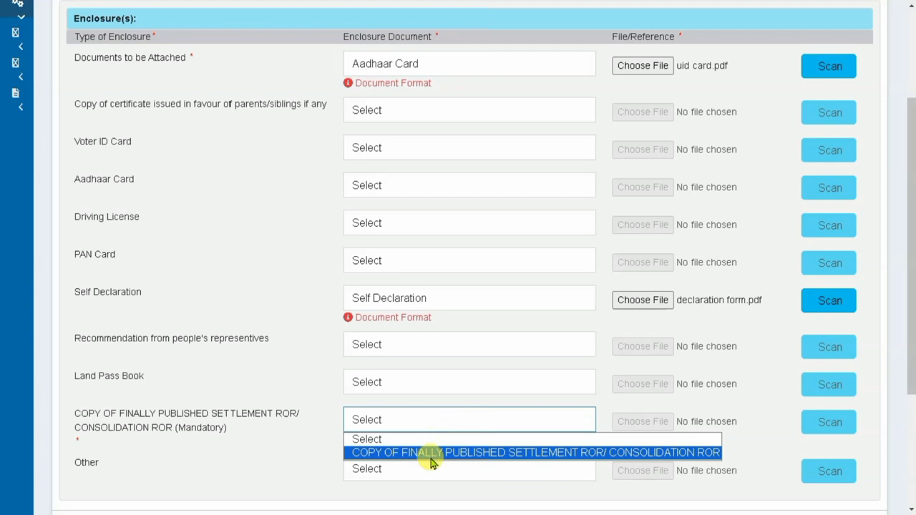
click(432, 455)
click(650, 424)
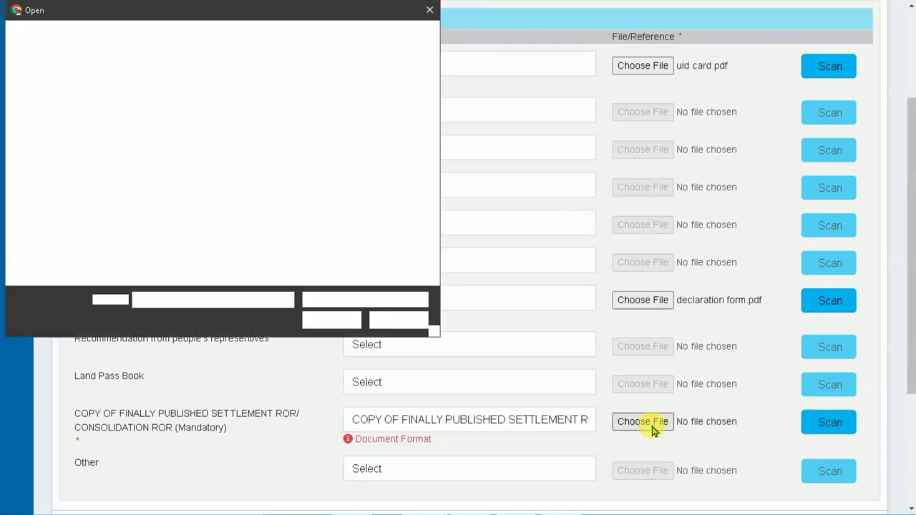
click(386, 197)
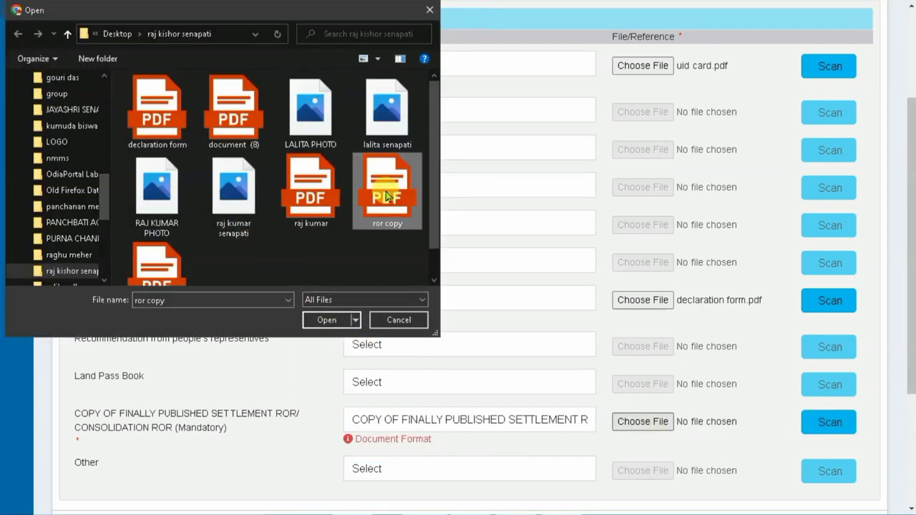
click(330, 320)
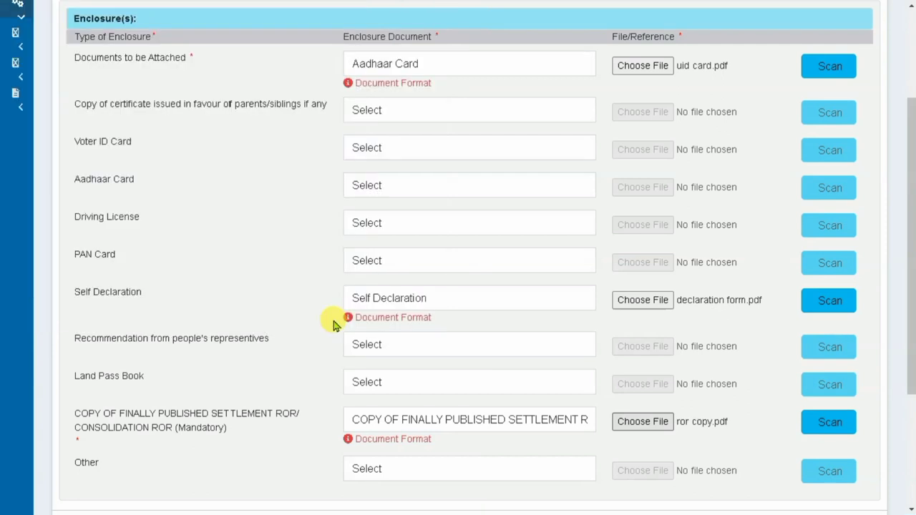
scroll(910, 307, down, 1)
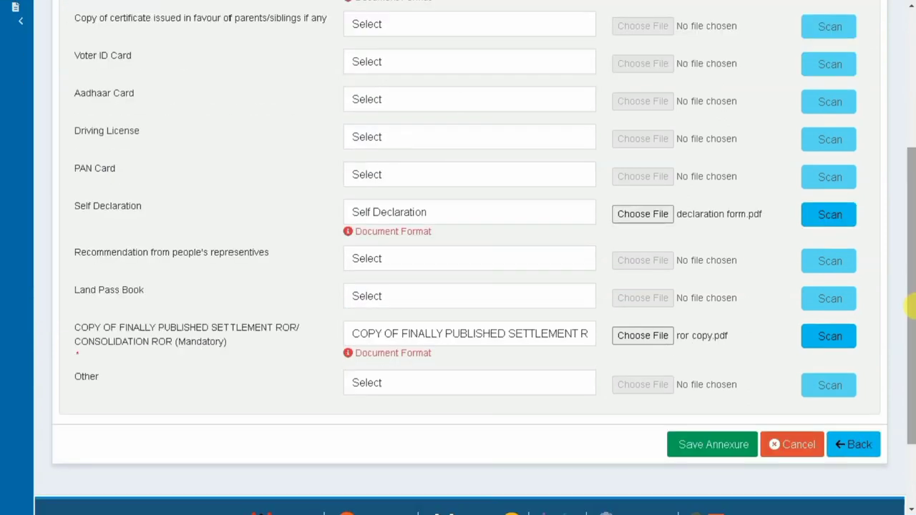
click(707, 450)
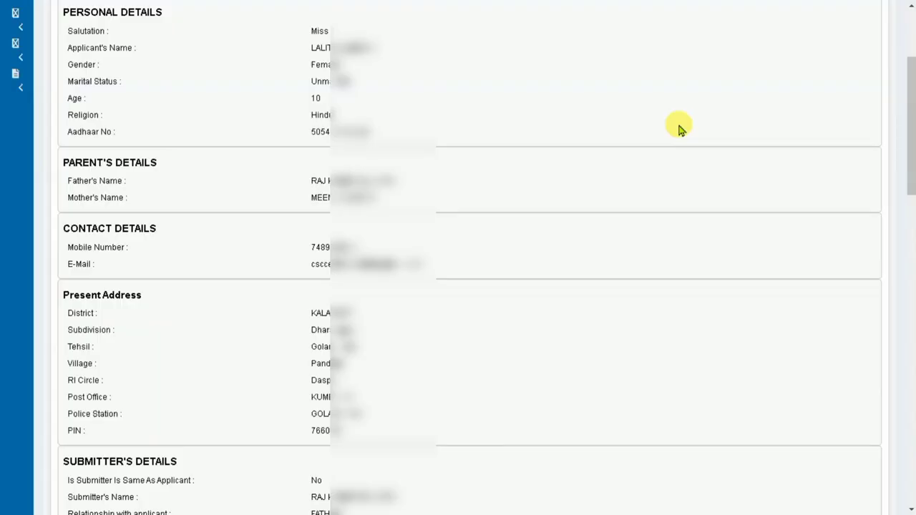
- Submit the application past the Annexure List to get the Form No. I acknowledgement
scroll(680, 128, down, 1)
scroll(680, 127, down, 1)
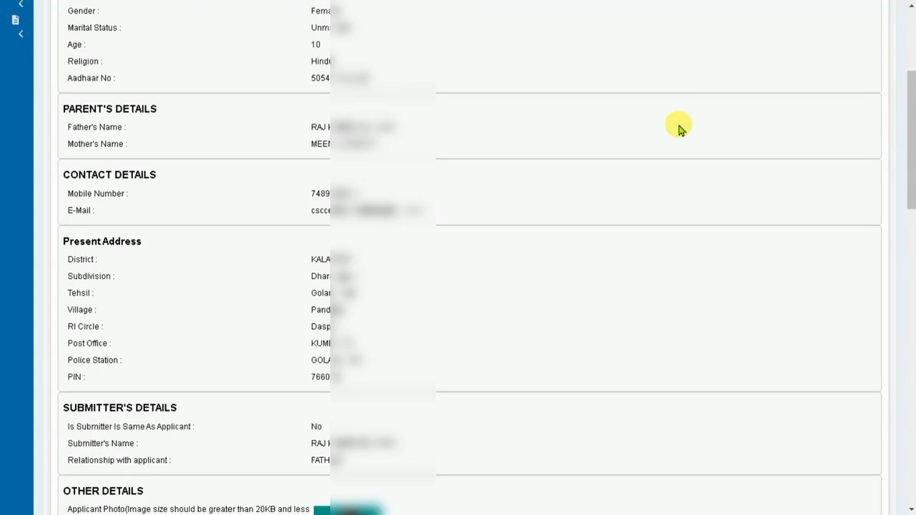
scroll(680, 127, down, 2)
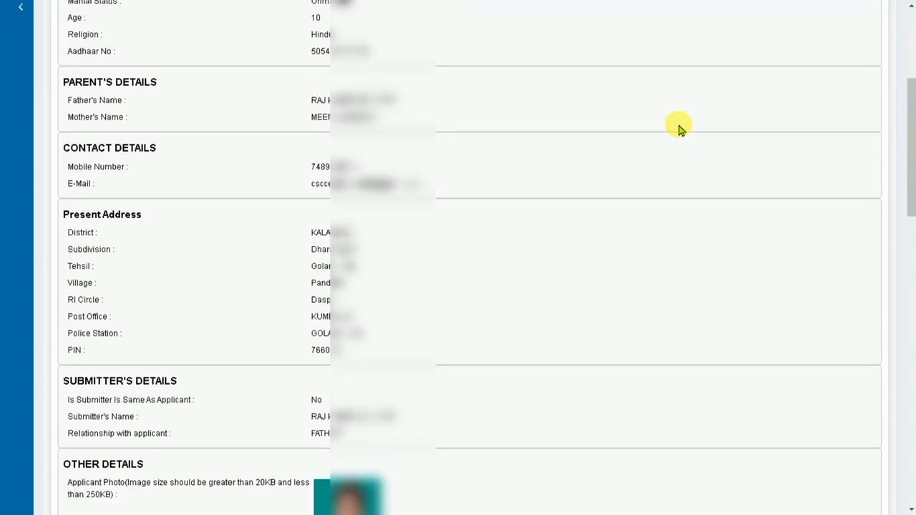
scroll(680, 127, up, 6)
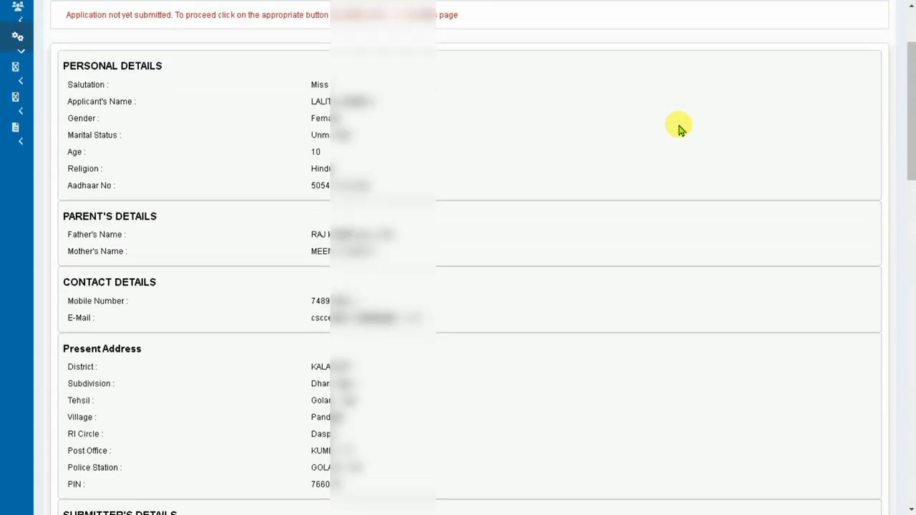
scroll(680, 127, down, 18)
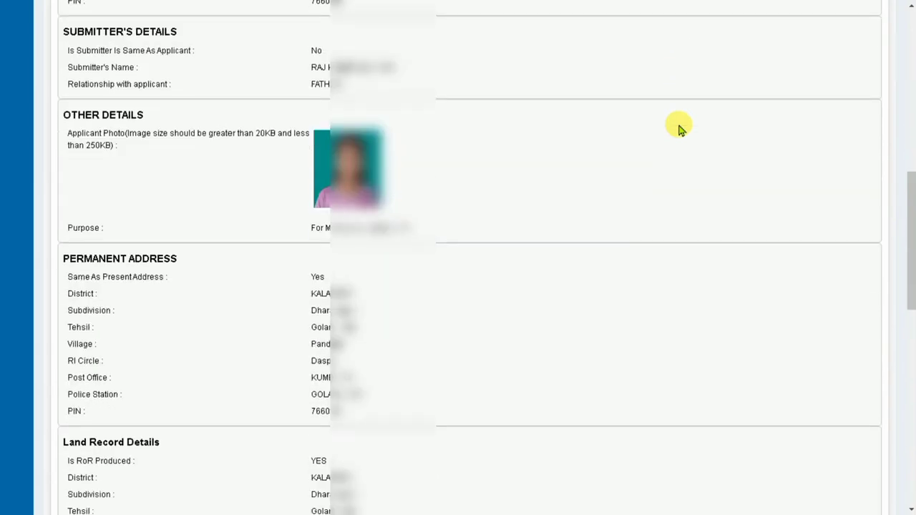
scroll(680, 128, down, 20)
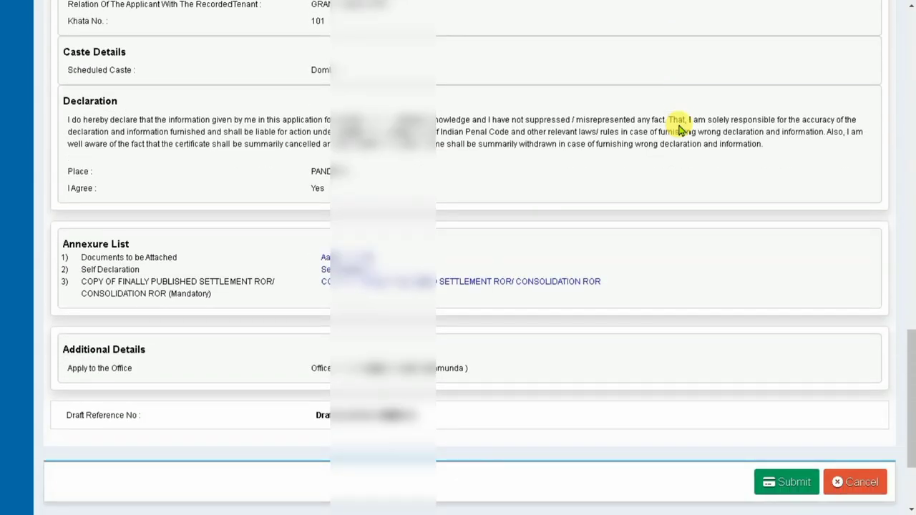
click(794, 483)
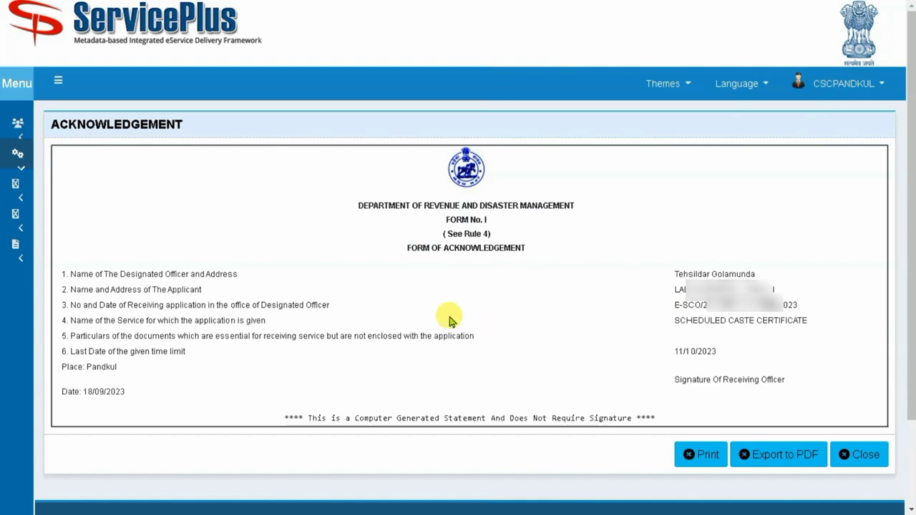
- Download the Scheduled Caste Certificate acknowledgement form as a PDF
click(788, 457)
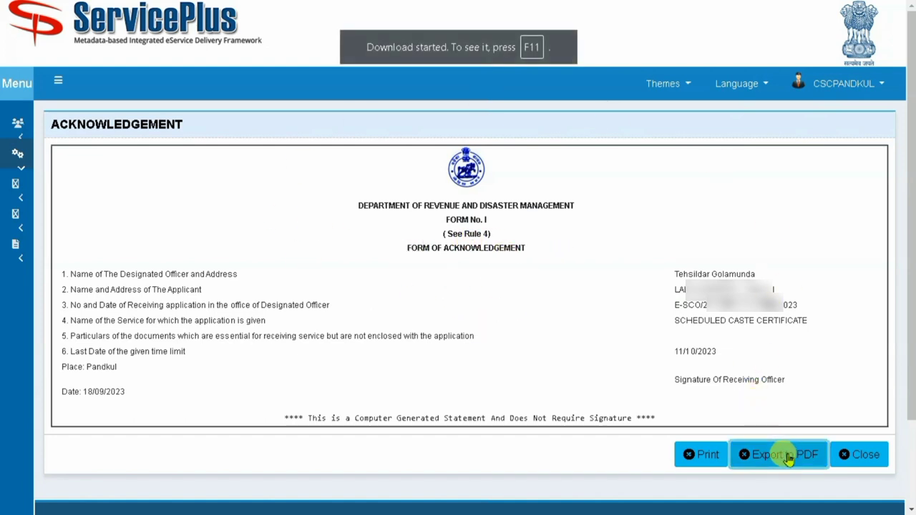